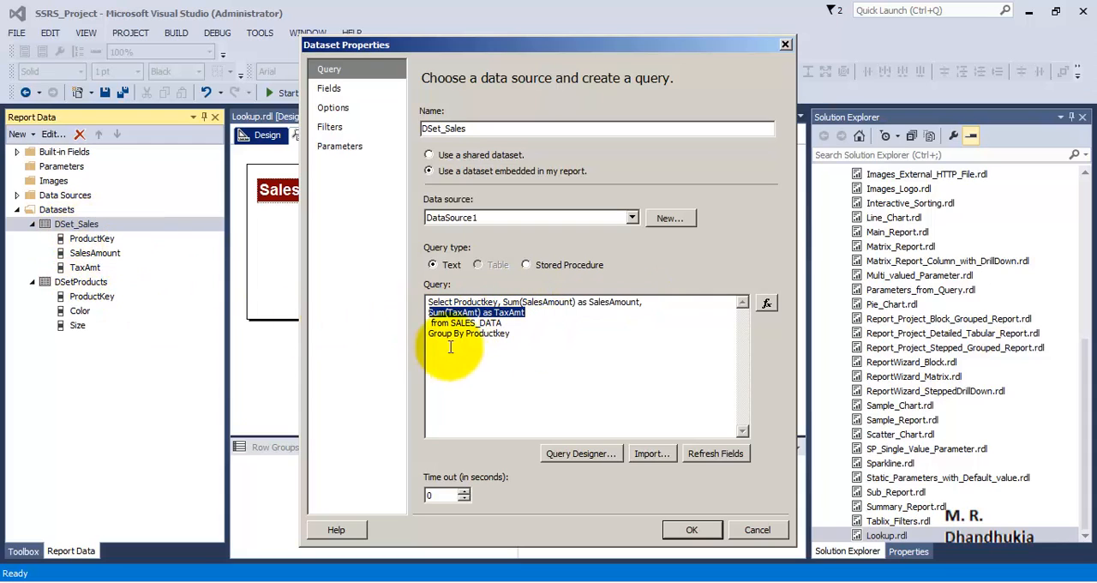
Review the columns and source table in the DSet_Sales query, then close its properties without changes
double_click(476, 302)
left_click(620, 302)
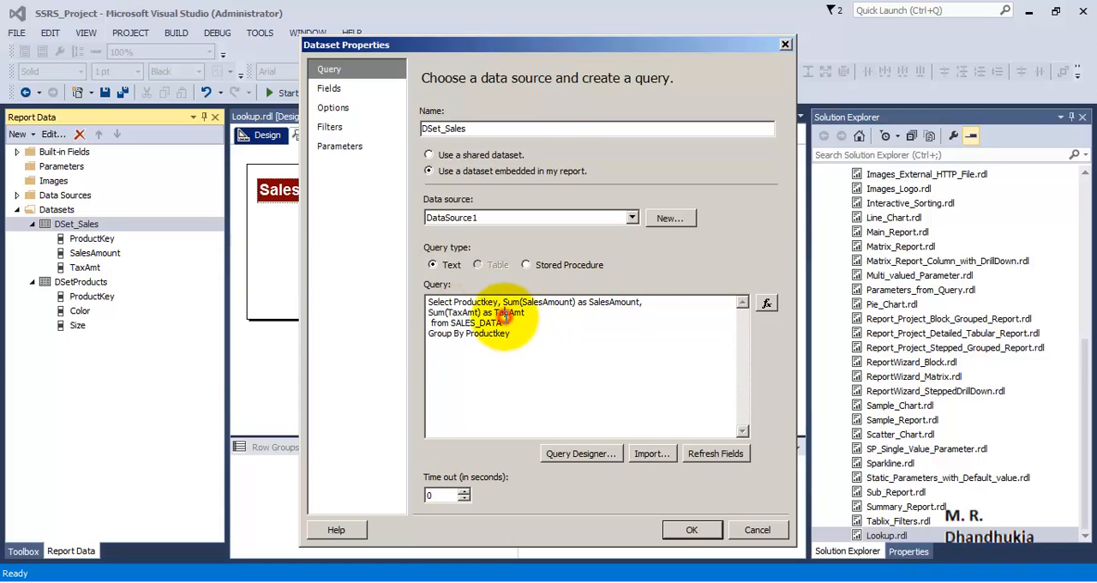
double_click(475, 301)
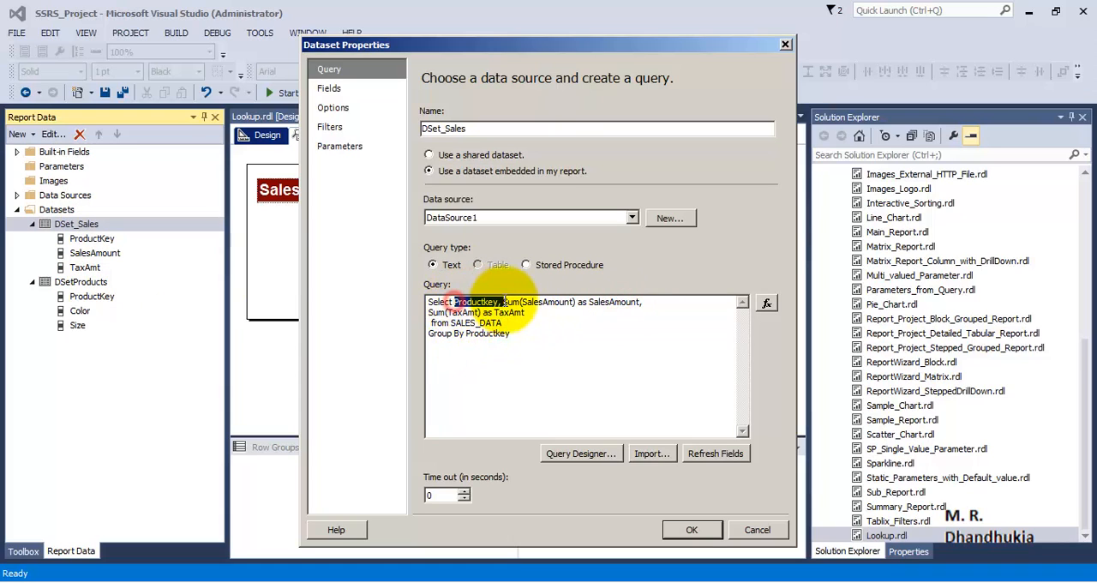
double_click(467, 323)
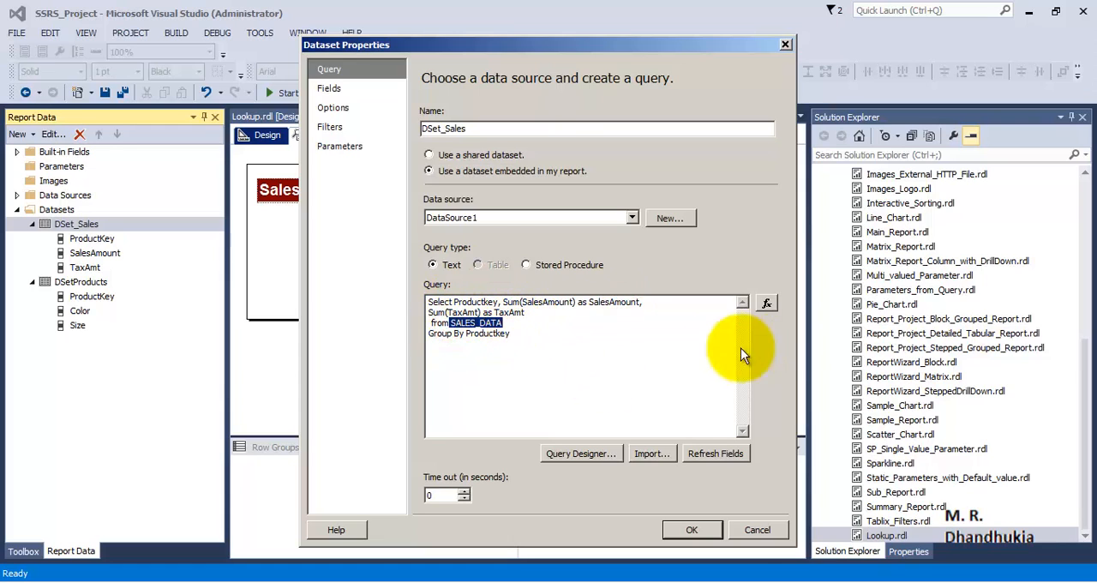
left_click(759, 534)
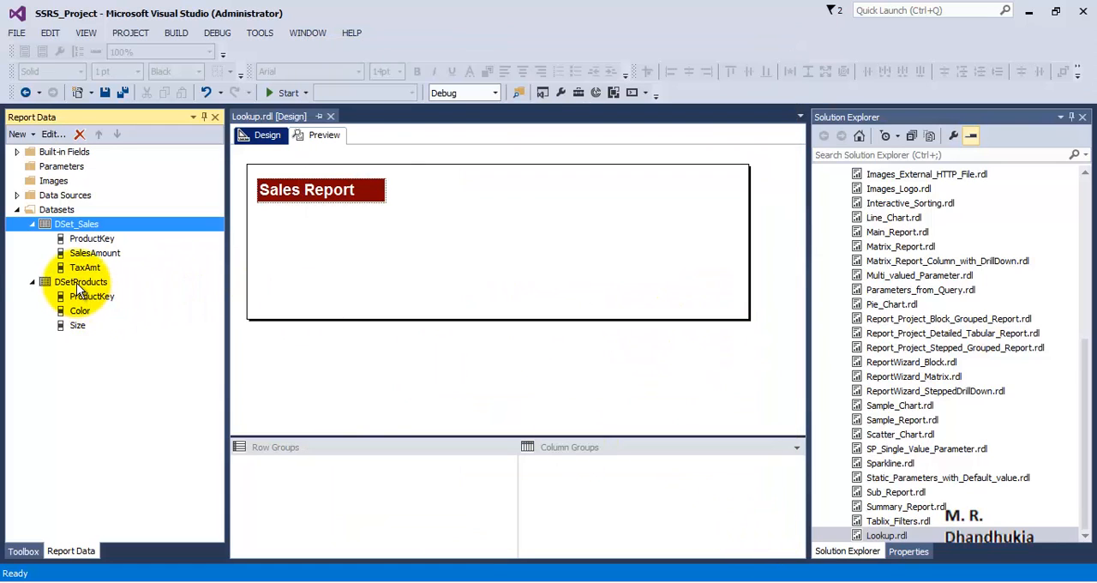
Open the DSetProducts dataset properties, review the query's columns and source table, and close them without changes
left_click(79, 282)
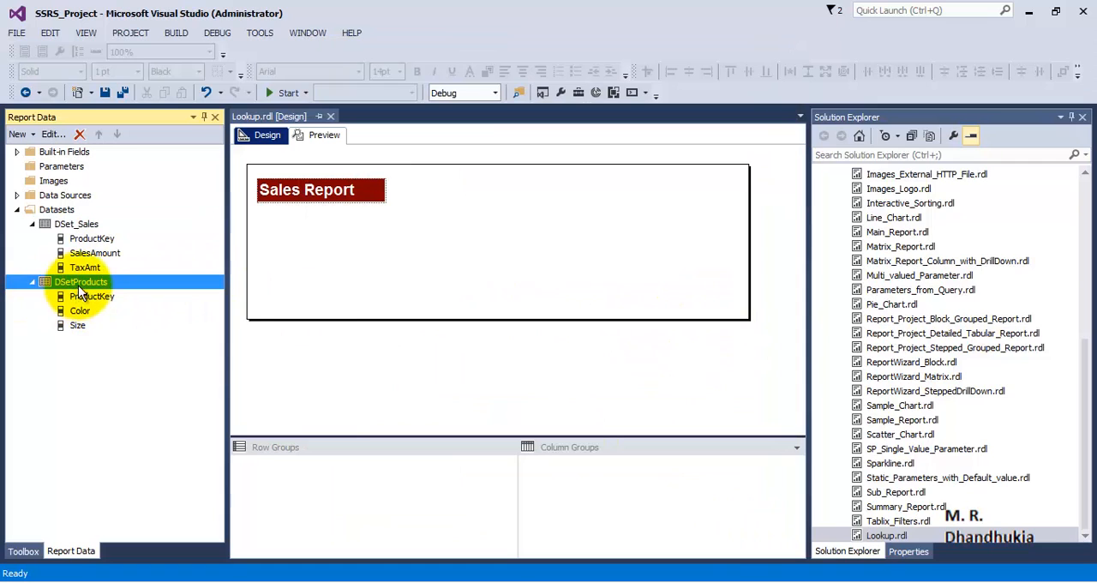
right_click(93, 281)
left_click(159, 380)
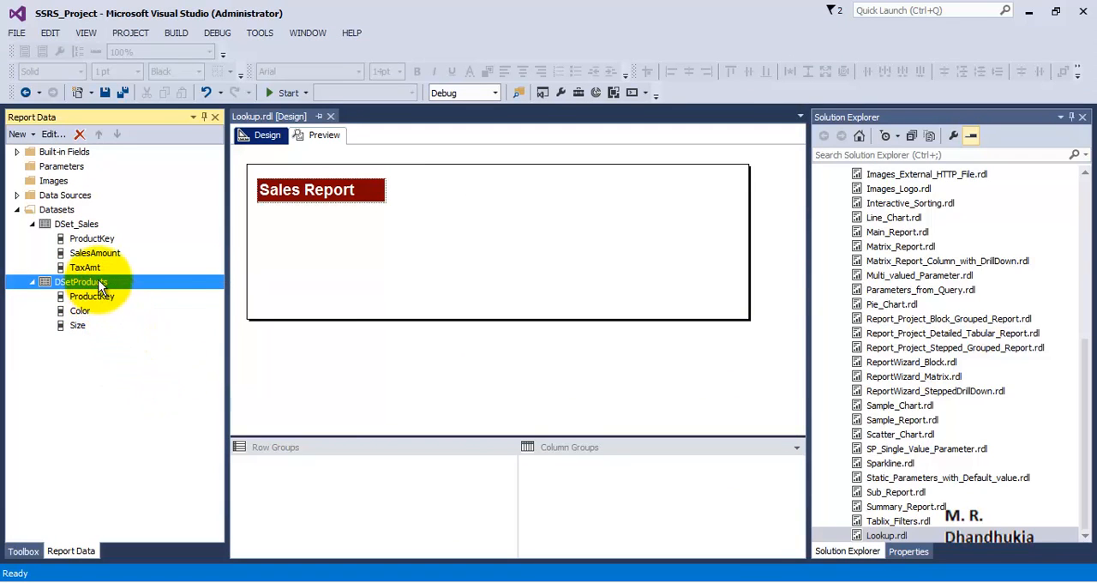
right_click(98, 280)
left_click(151, 369)
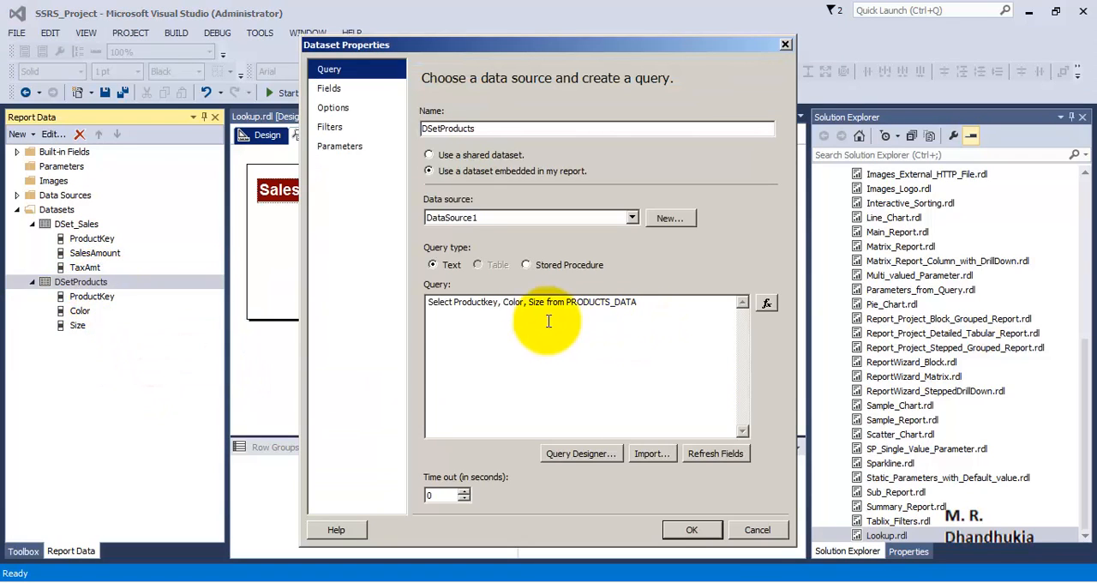
left_click(545, 321)
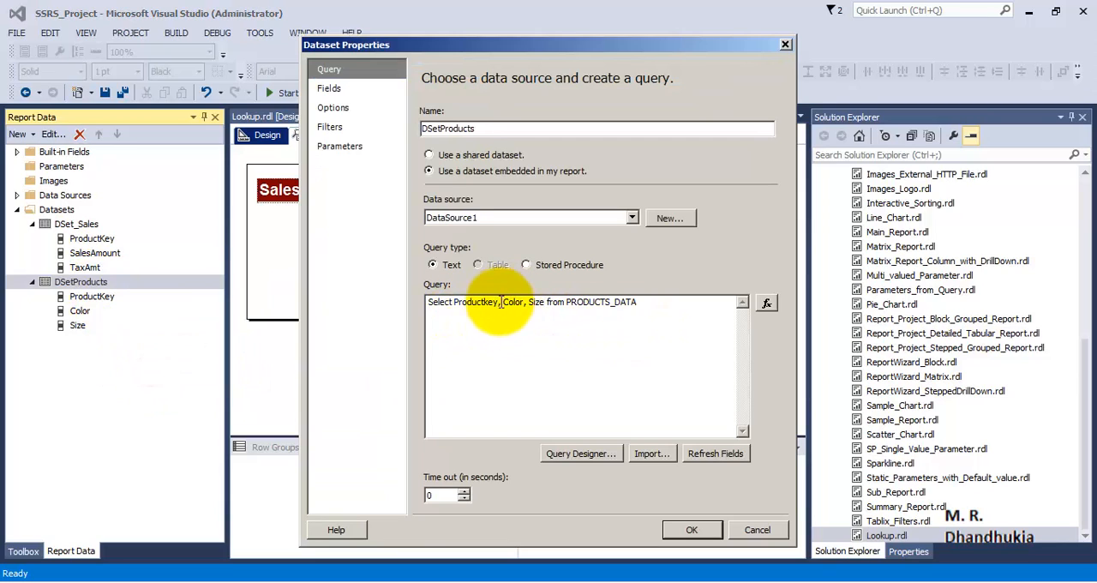
left_click_drag(455, 306, 547, 302)
left_click_drag(638, 302, 564, 304)
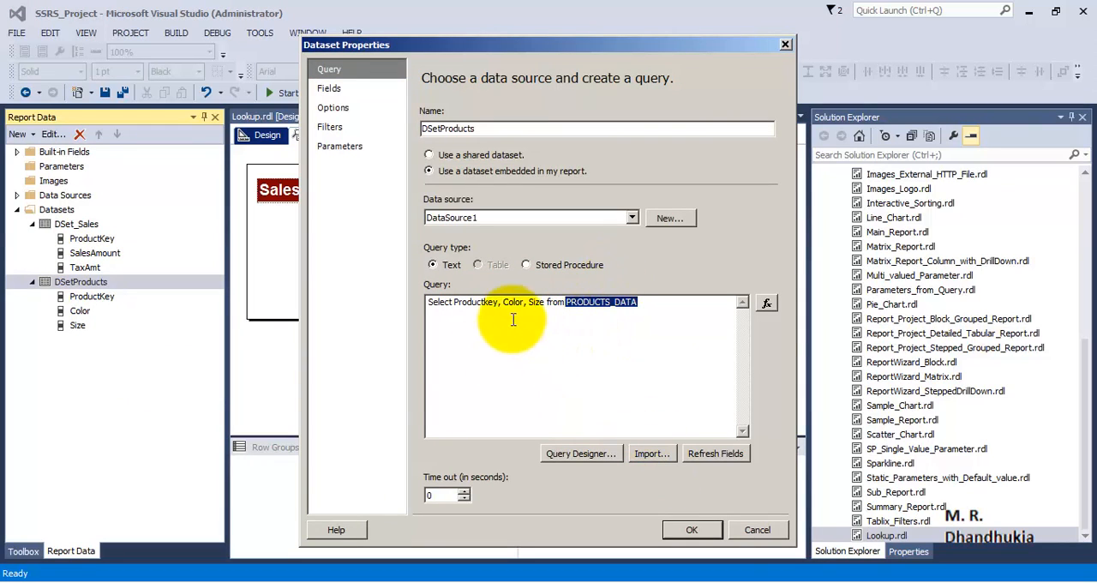
left_click(744, 530)
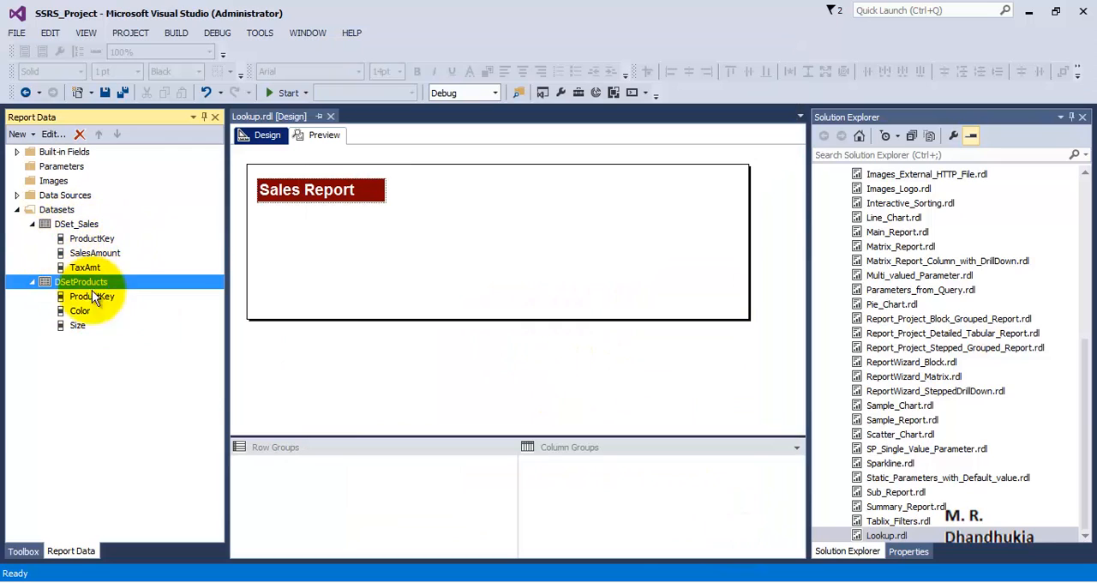
Insert a table below the Sales Report title and place the ProductKey field from DSet_Sales in its first column
left_click(23, 552)
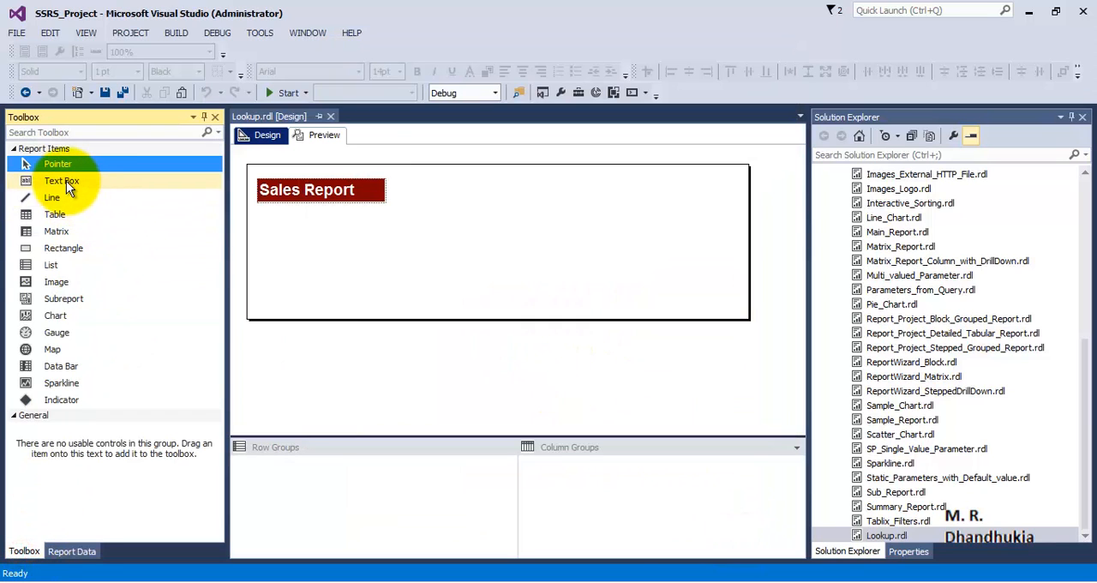
left_click_drag(58, 217, 260, 222)
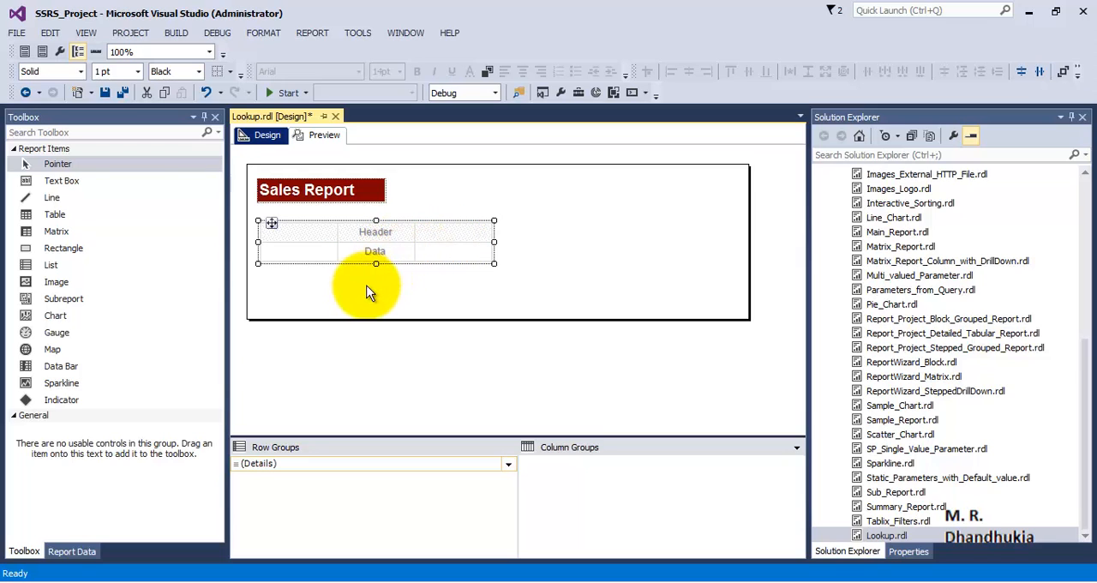
left_click(71, 551)
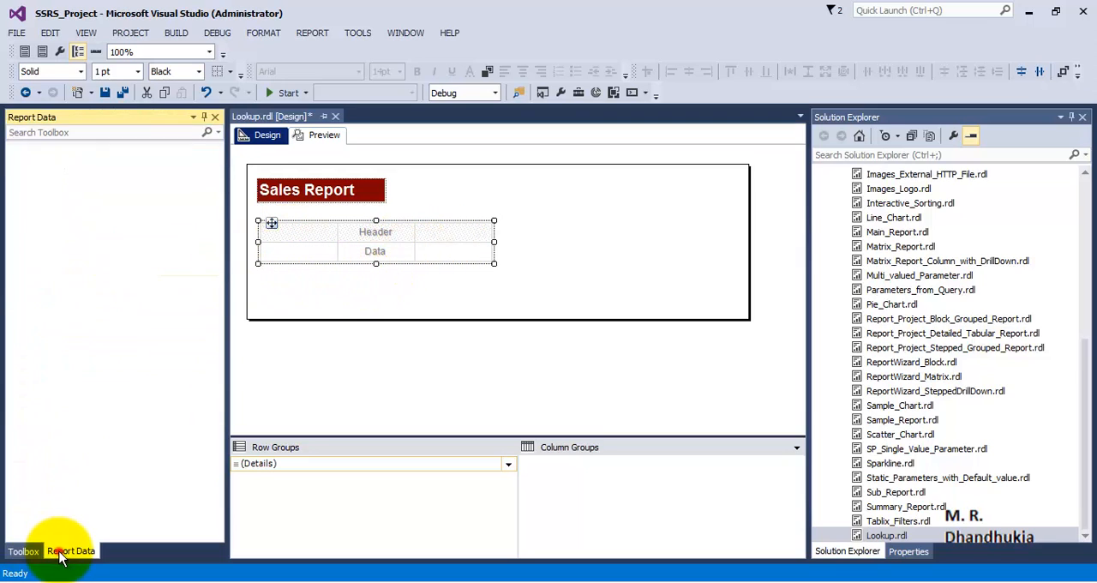
left_click(87, 224)
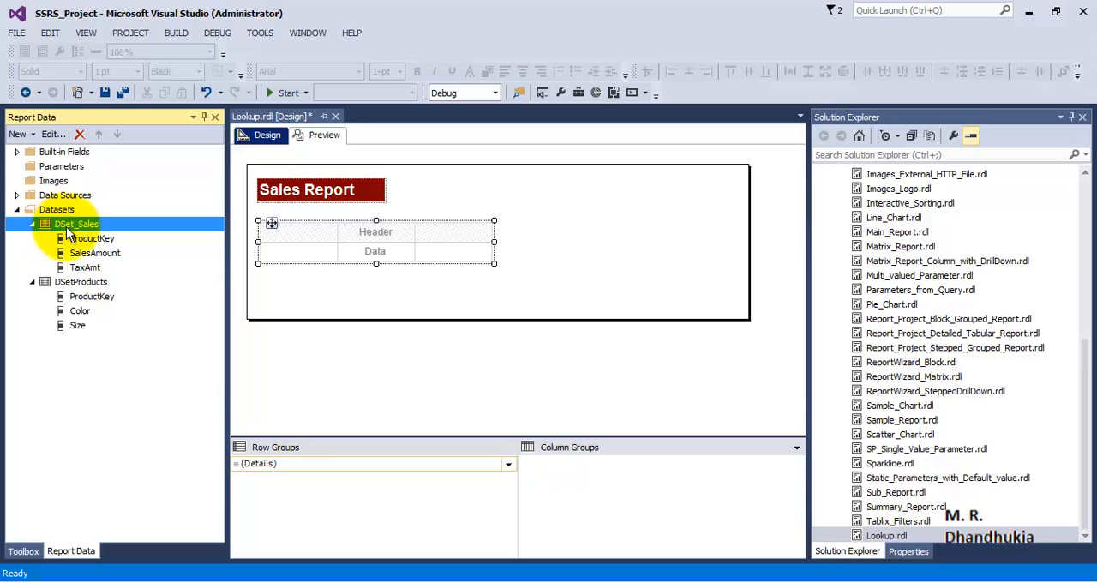
left_click_drag(93, 245, 315, 248)
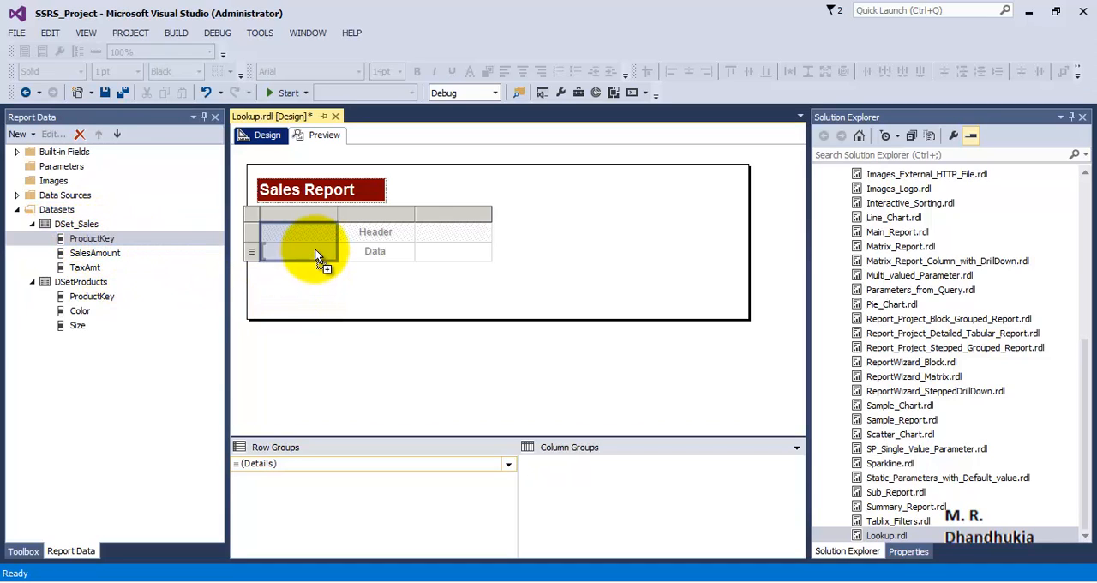
left_click_drag(315, 249, 315, 248)
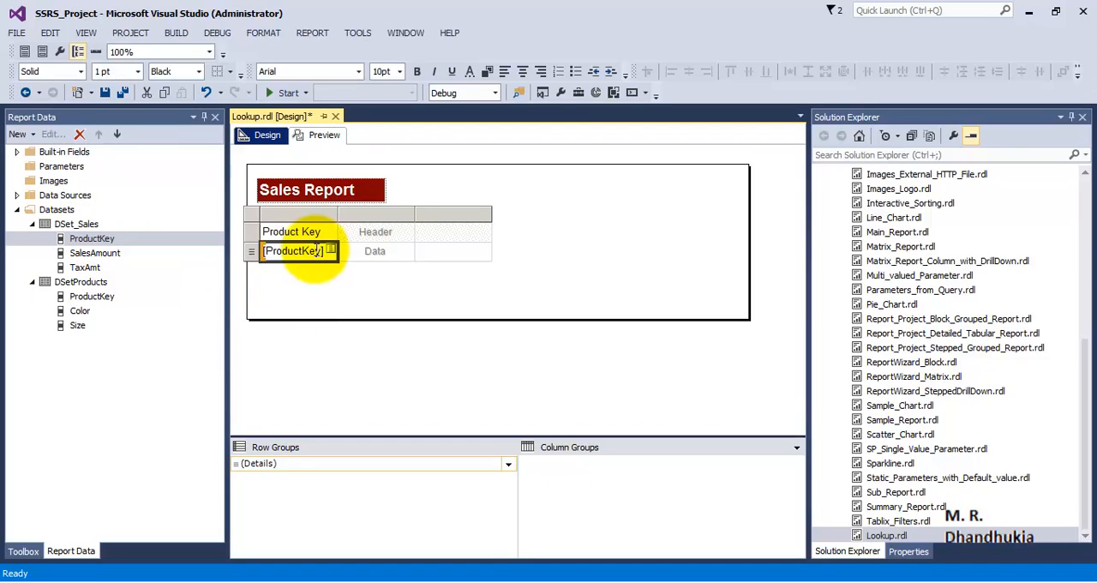
left_click(254, 215)
left_click_drag(269, 220, 270, 221)
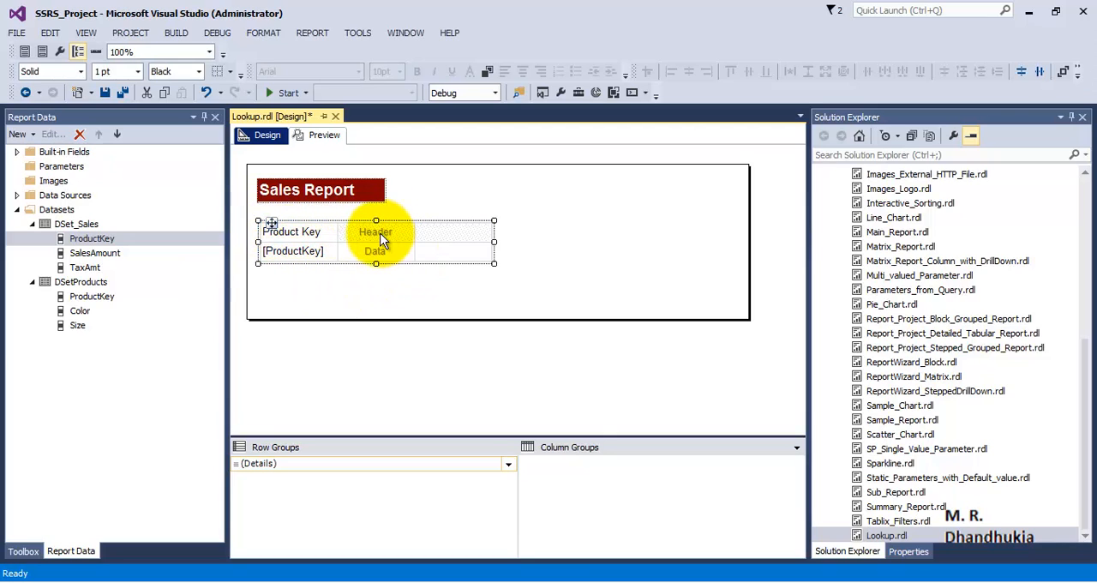
Place the SalesAmount and TaxAmt fields from DSet_Sales in the table's second and third columns
left_click(89, 226)
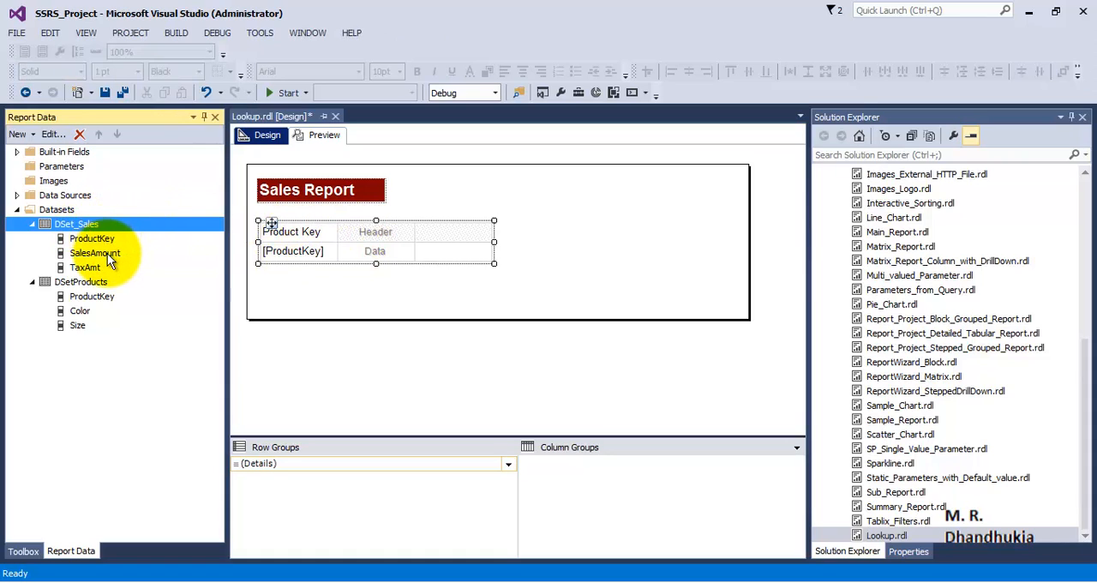
left_click_drag(107, 253, 373, 252)
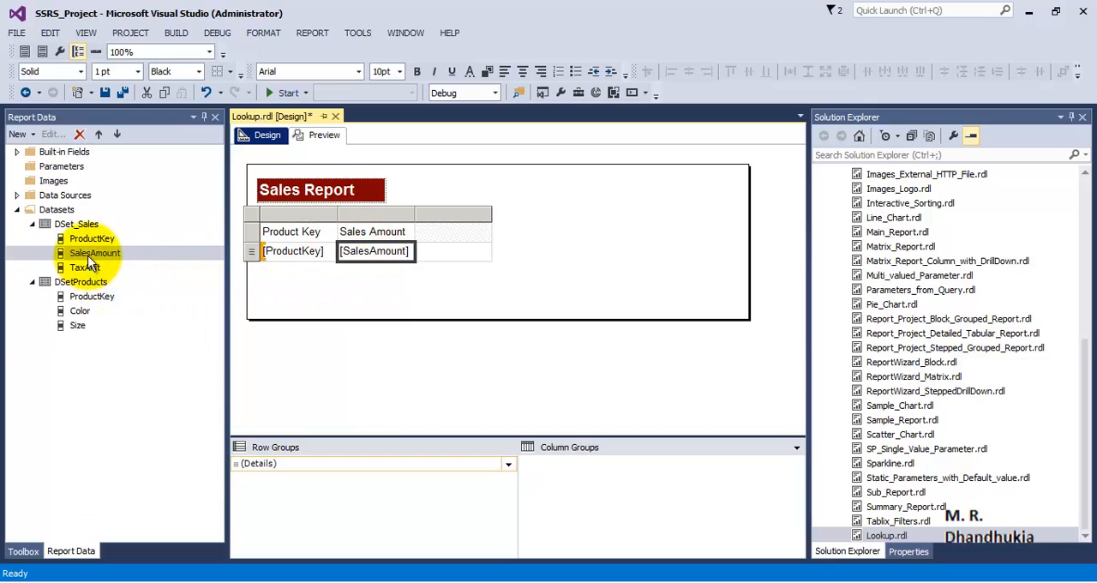
left_click_drag(72, 255, 456, 260)
Insert two empty columns after the Tax Amt column of the table
right_click(485, 211)
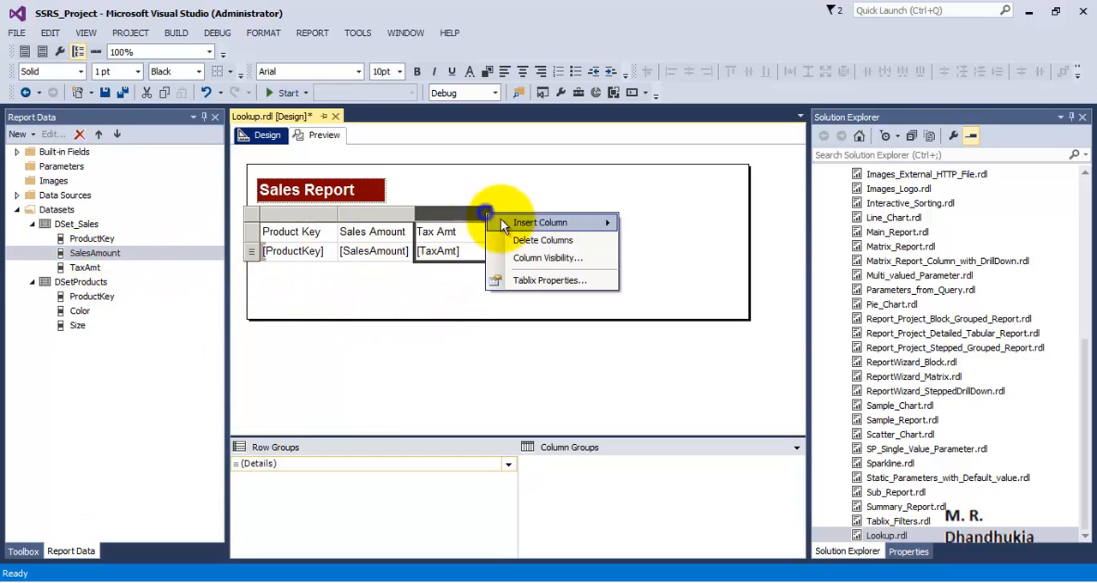
mouse_move(606, 223)
left_click(642, 241)
right_click(558, 212)
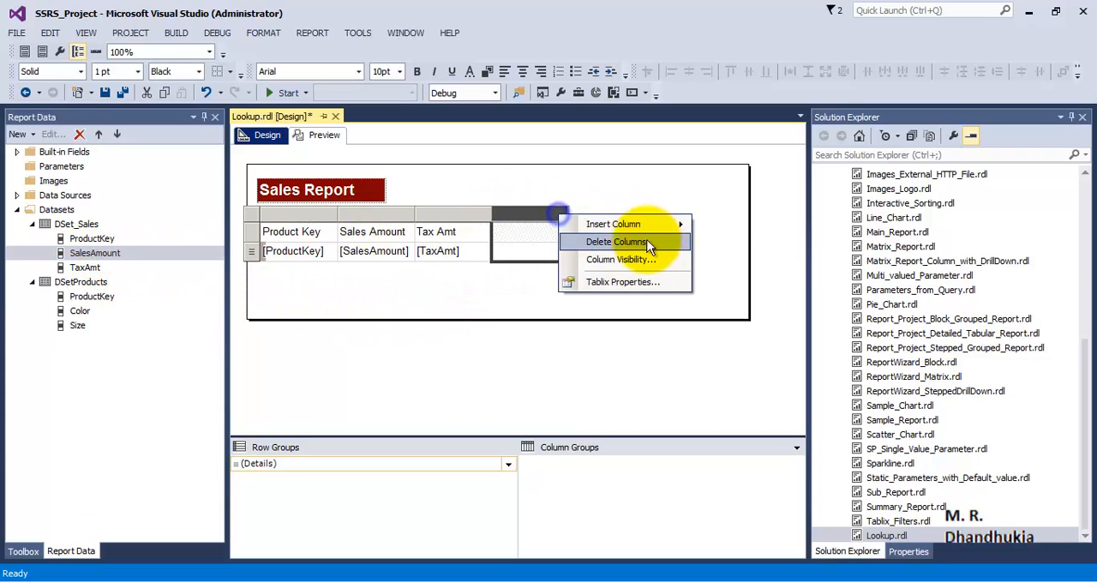
mouse_move(656, 224)
left_click(730, 248)
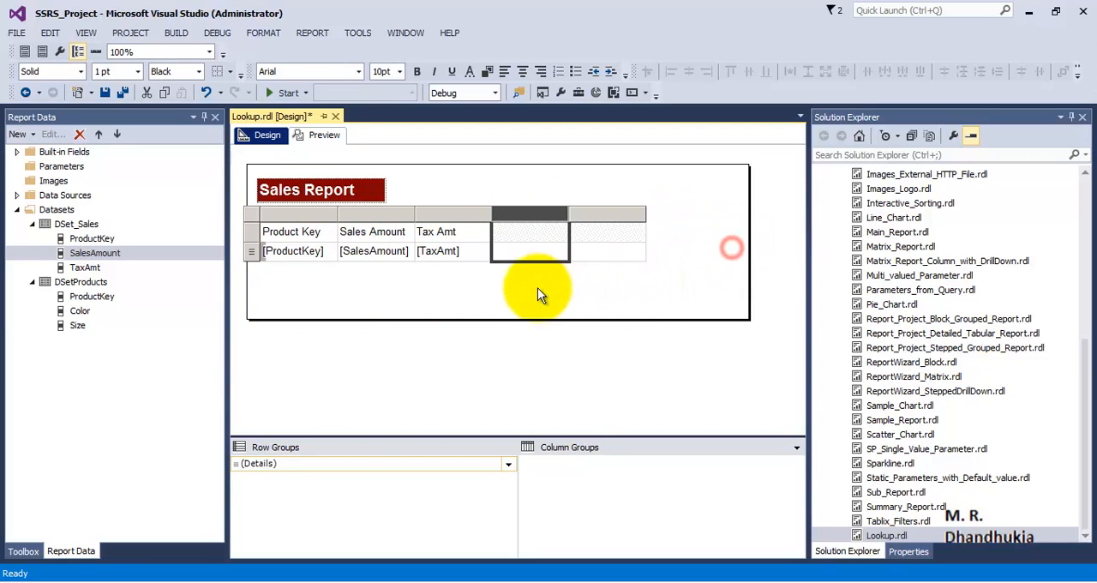
Compare the ProductKey field in both datasets and locate the Color and Size fields in DSetProducts
left_click(86, 239)
left_click(87, 240)
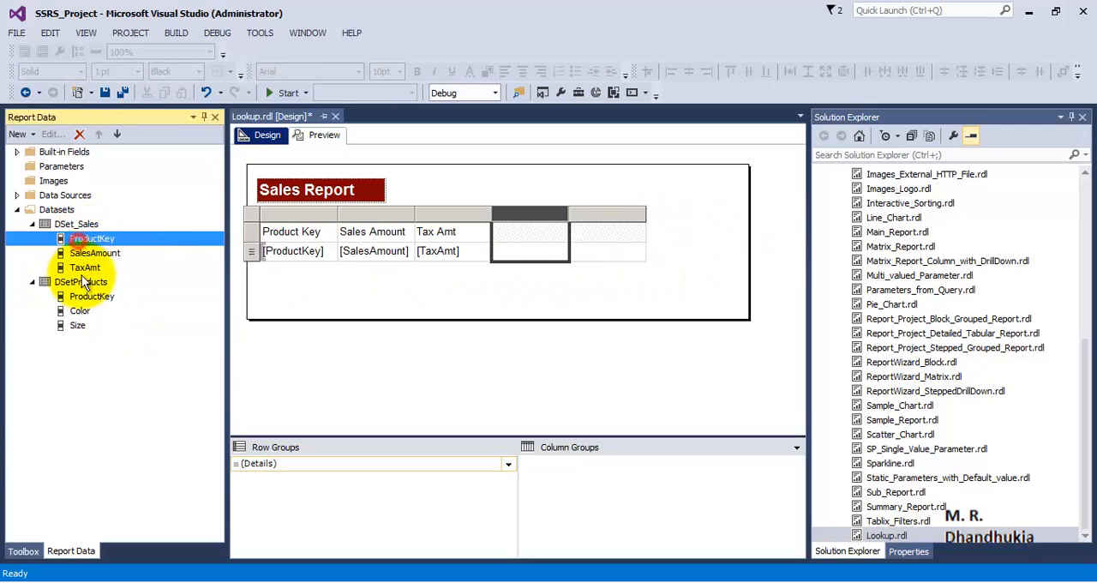
left_click(84, 295)
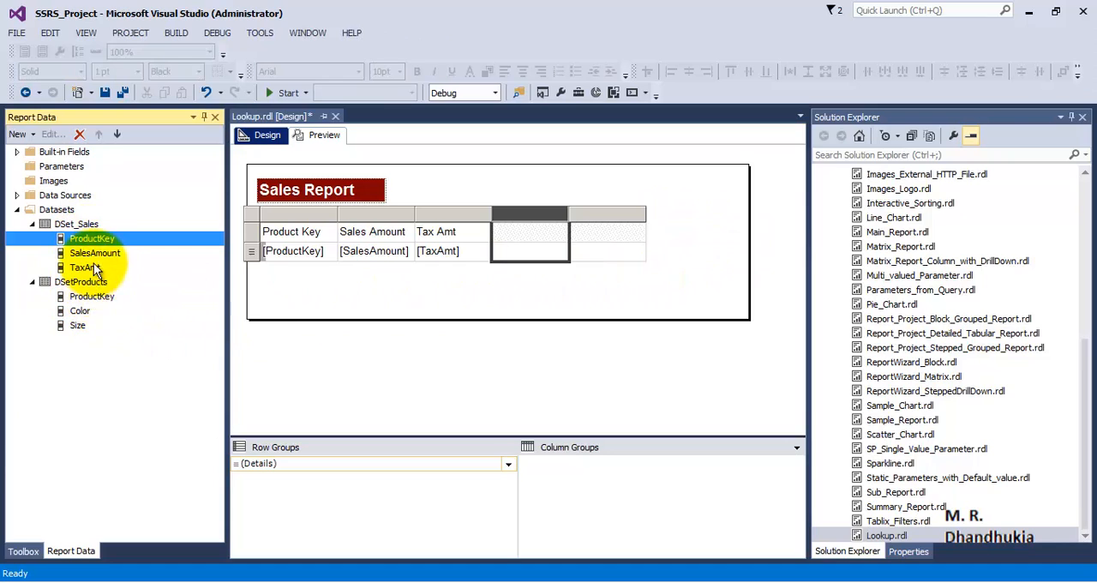
left_click(103, 298)
left_click(102, 242)
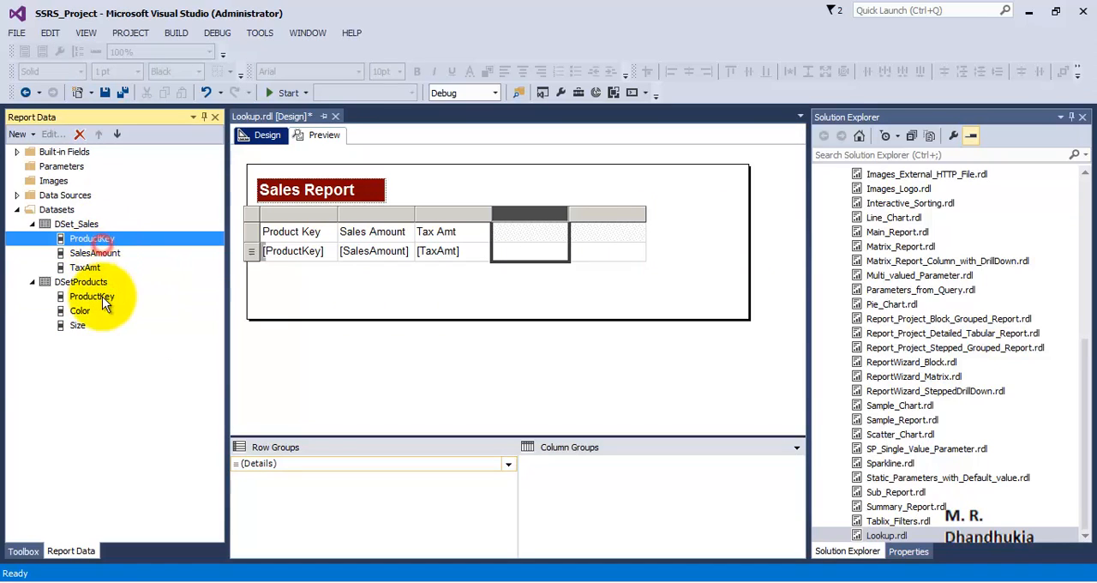
left_click(81, 324)
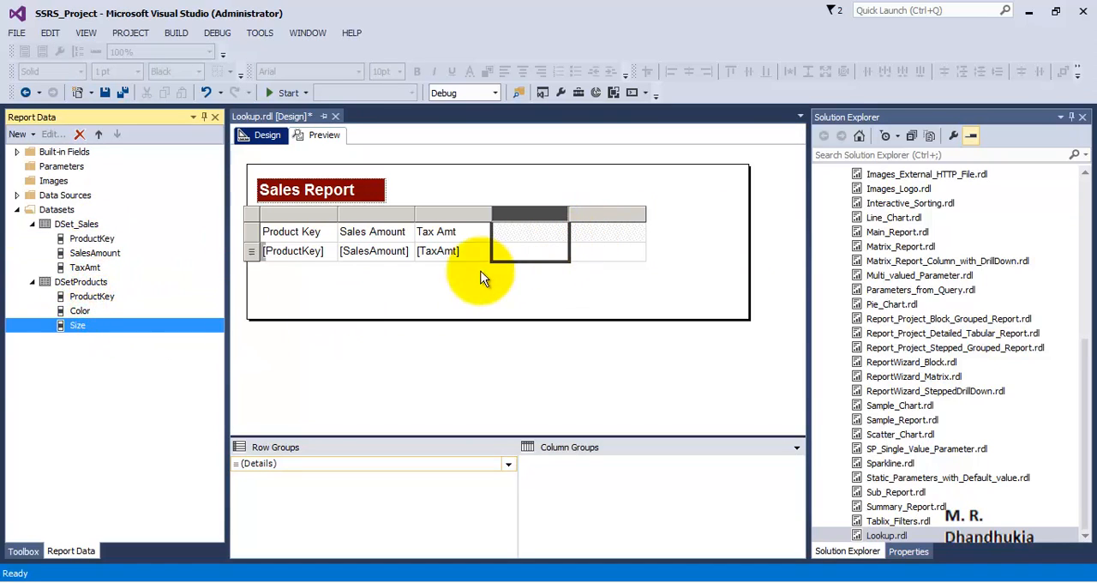
left_click(83, 312)
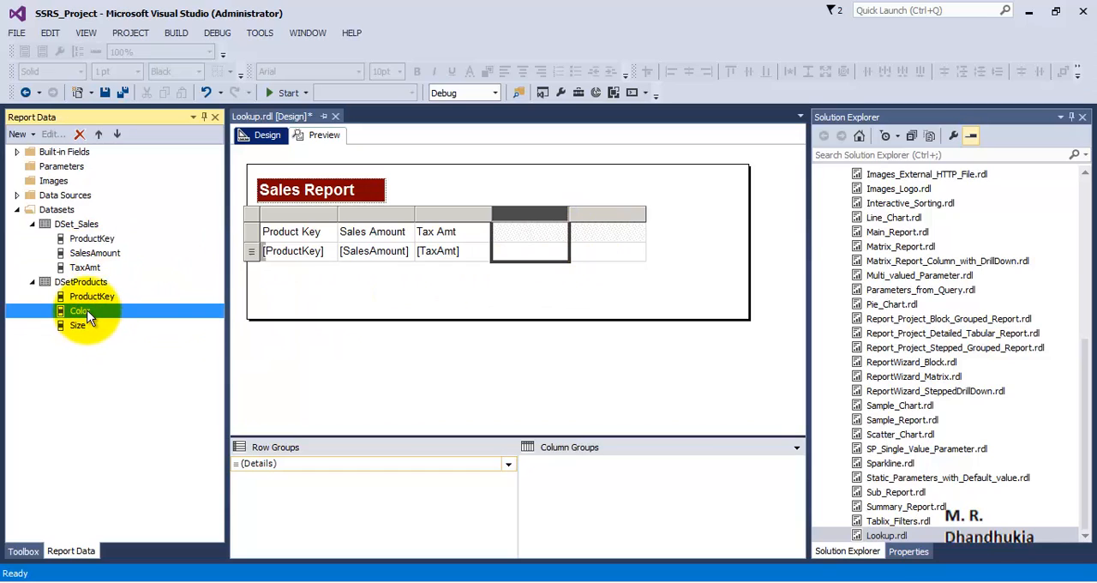
Try to add the Color and Size fields from DSetProducts directly to the table's two empty columns
left_click(512, 237)
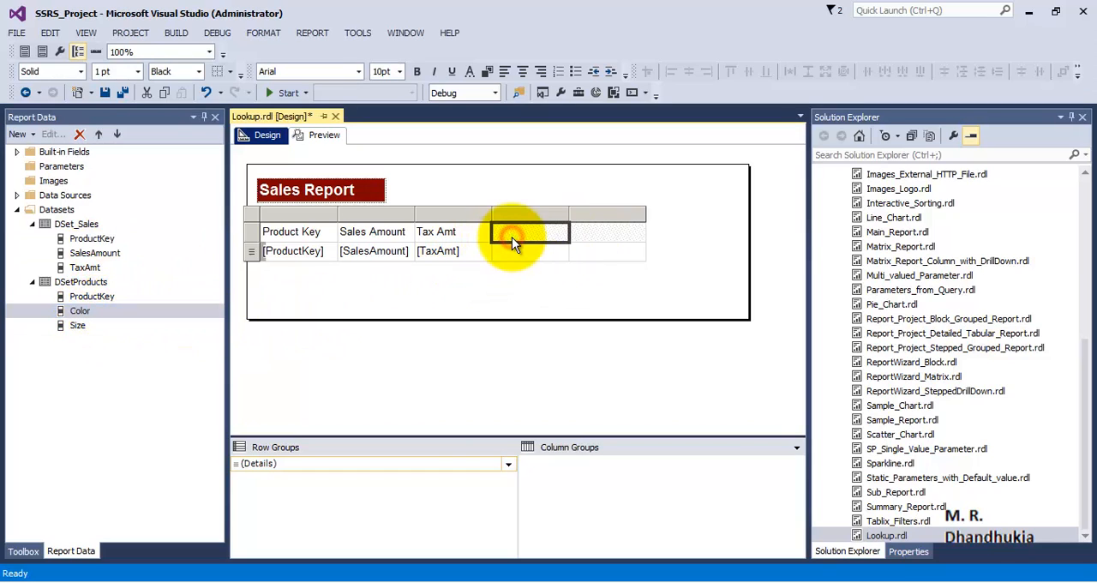
left_click(514, 233)
left_click_drag(83, 311, 531, 261)
left_click(81, 312)
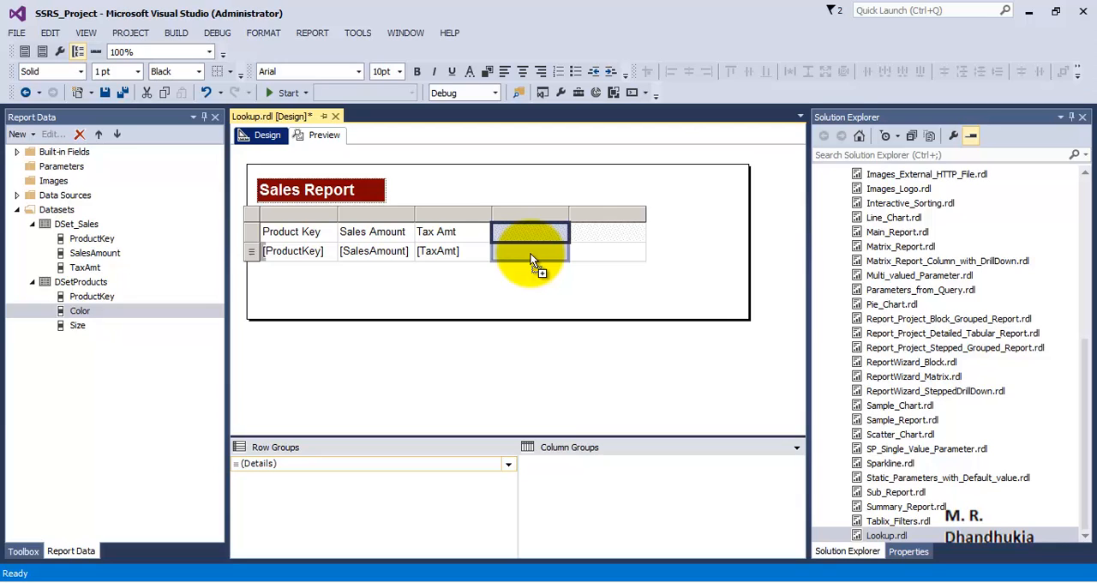
left_click_drag(530, 259, 530, 259)
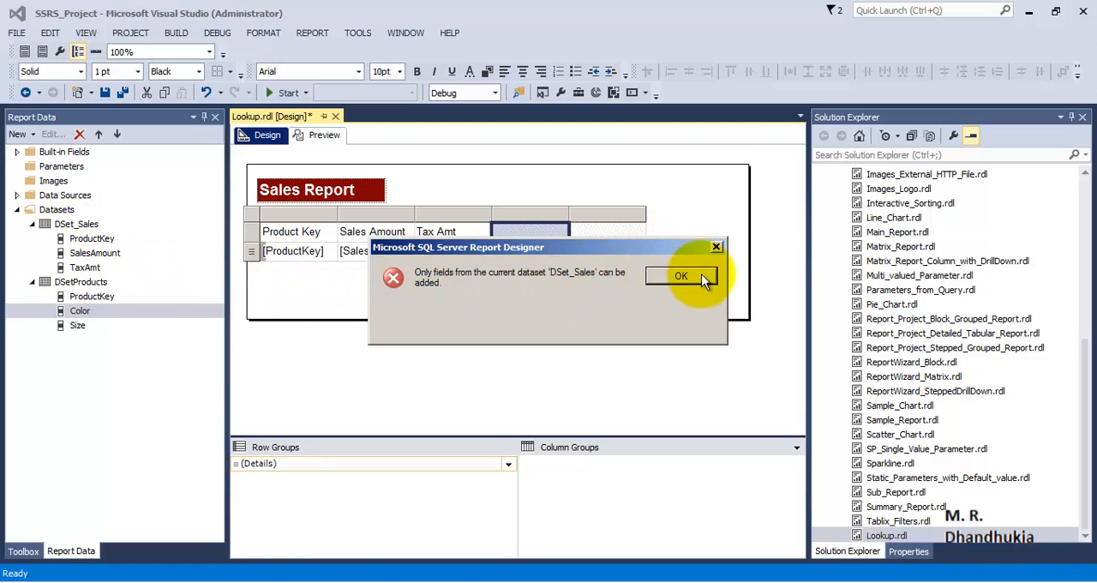
left_click(714, 248)
left_click_drag(87, 330, 614, 257)
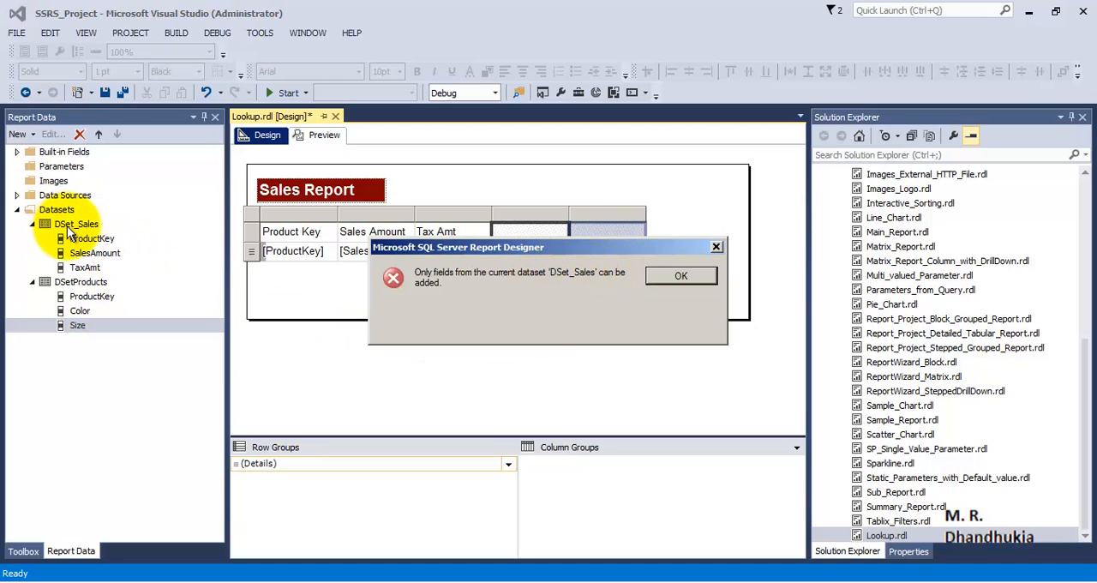
left_click(716, 249)
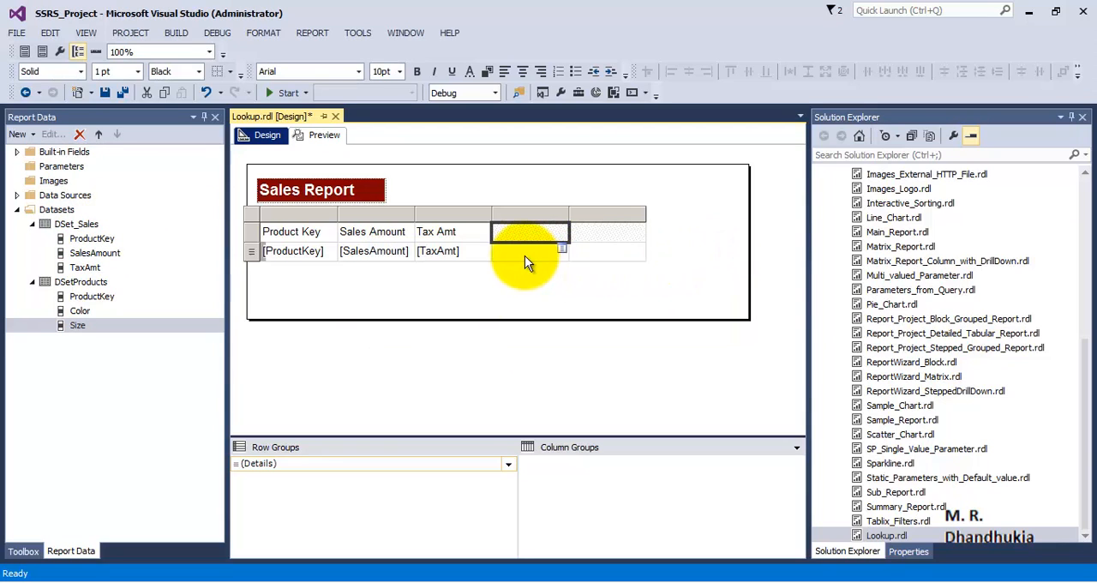
Enter the header labels Color and Size in the table's two empty columns
left_click(523, 251)
left_click(521, 233)
left_click(518, 235)
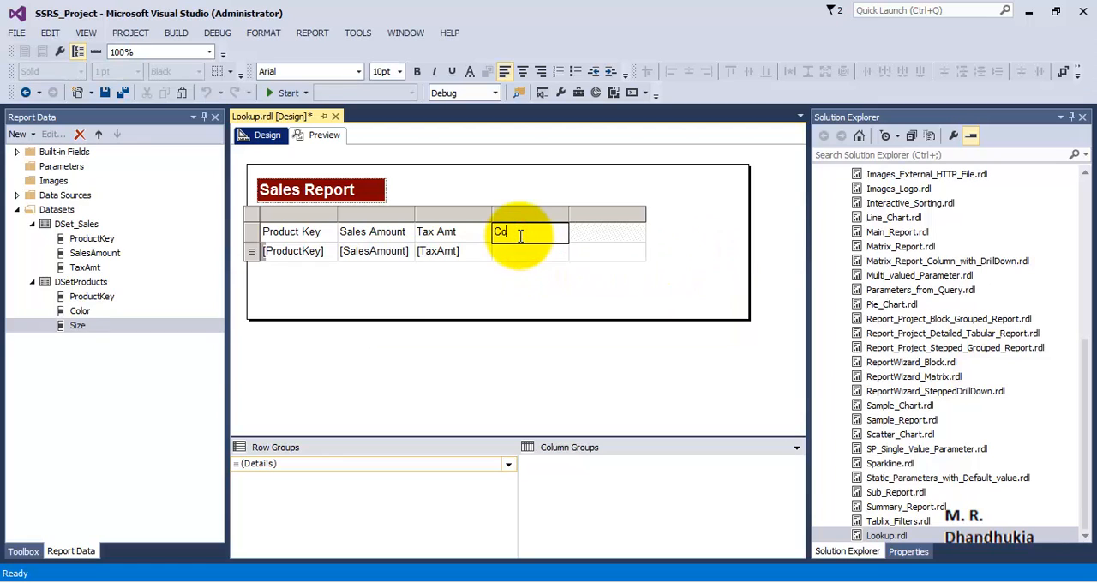
key("Tab")
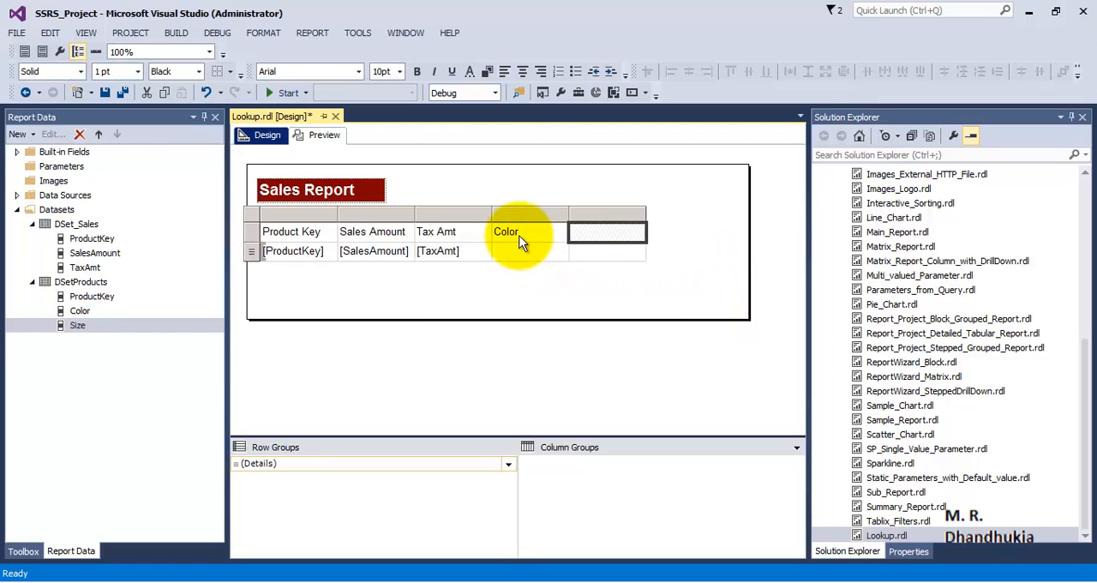
type("Size")
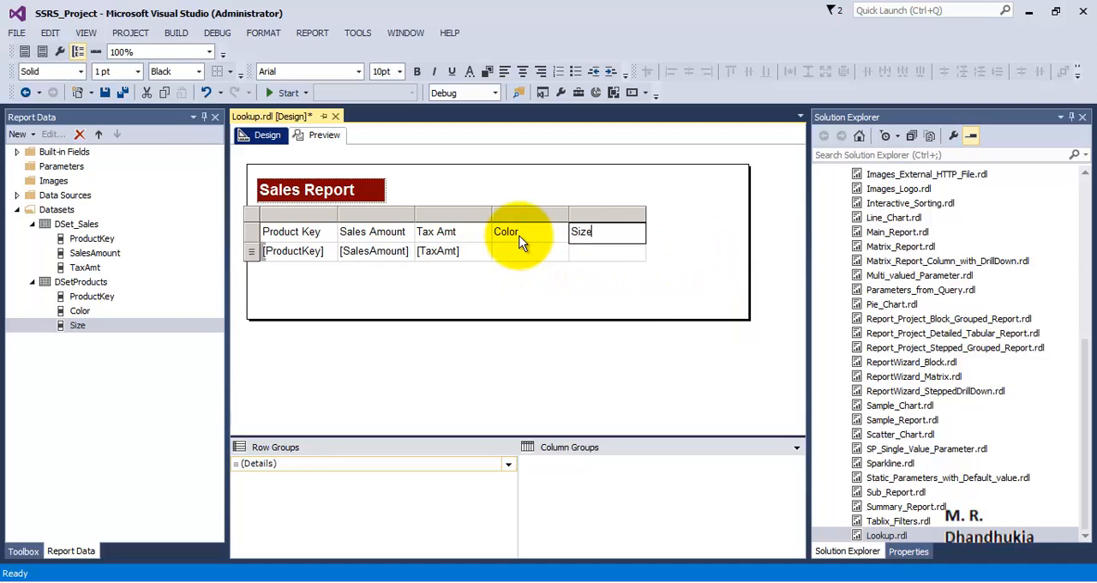
Review the ProductKey field of DSet_Sales and the ProductKey, Color and Size fields of DSetProducts
left_click(542, 280)
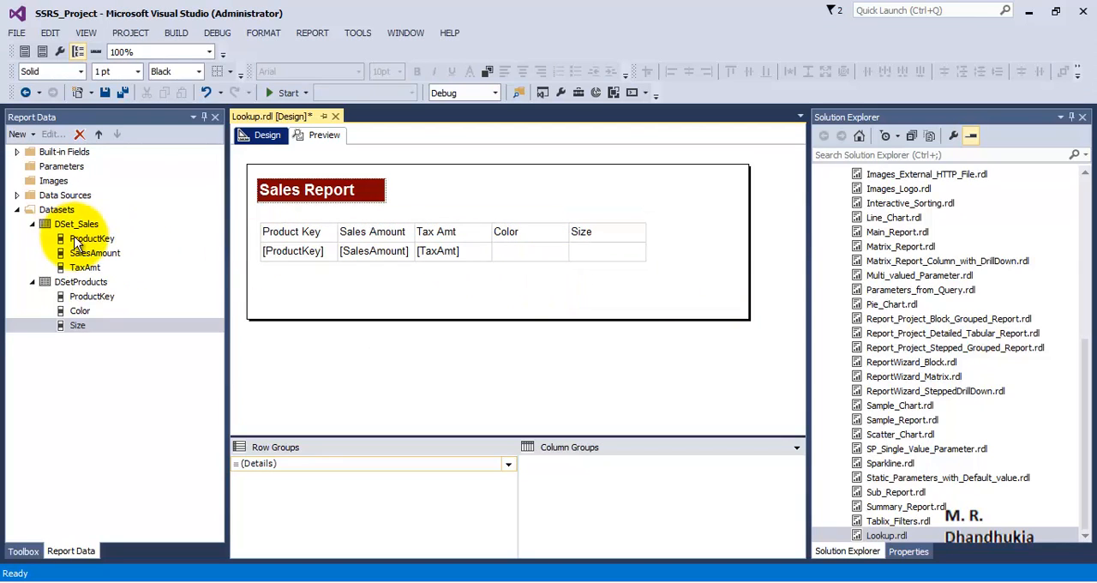
left_click(75, 240)
left_click(77, 295)
left_click(80, 311)
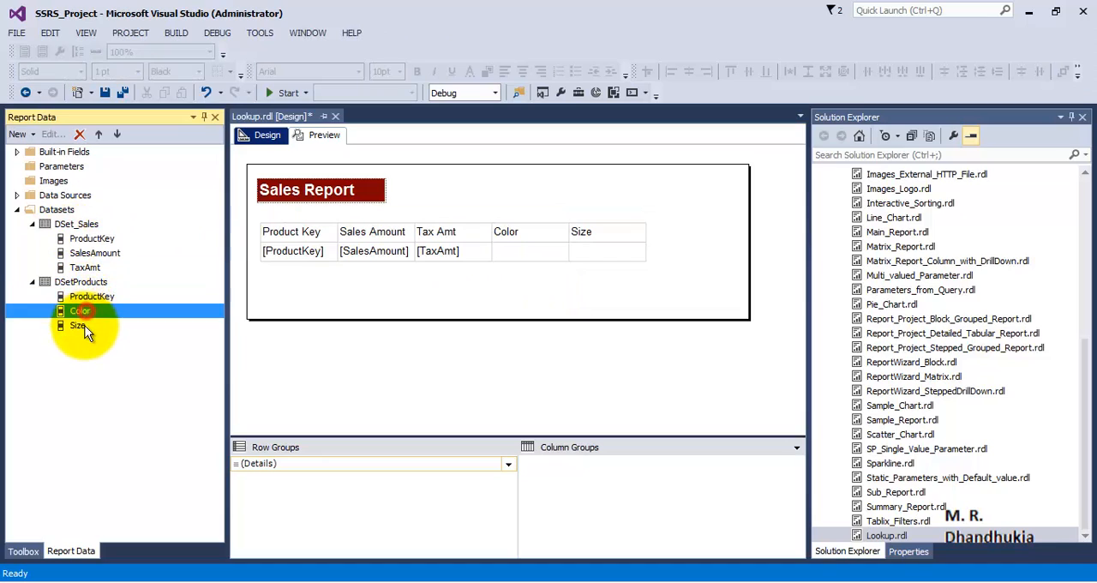
left_click(84, 327)
left_click(80, 284)
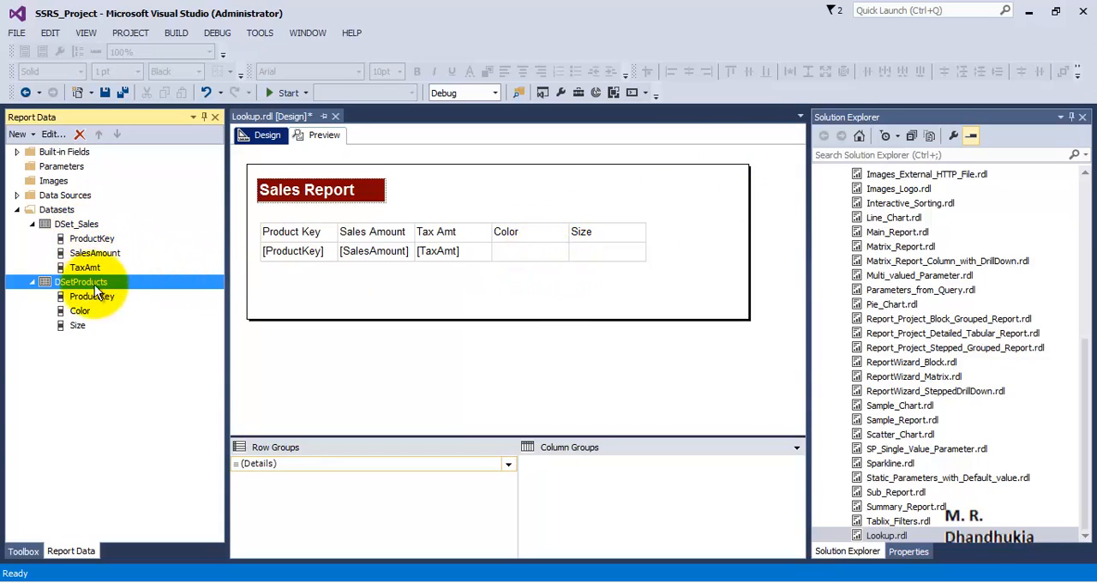
Open the expression of the detail cell under the Color header and begin it with =Lookup(
left_click(549, 252)
right_click(549, 253)
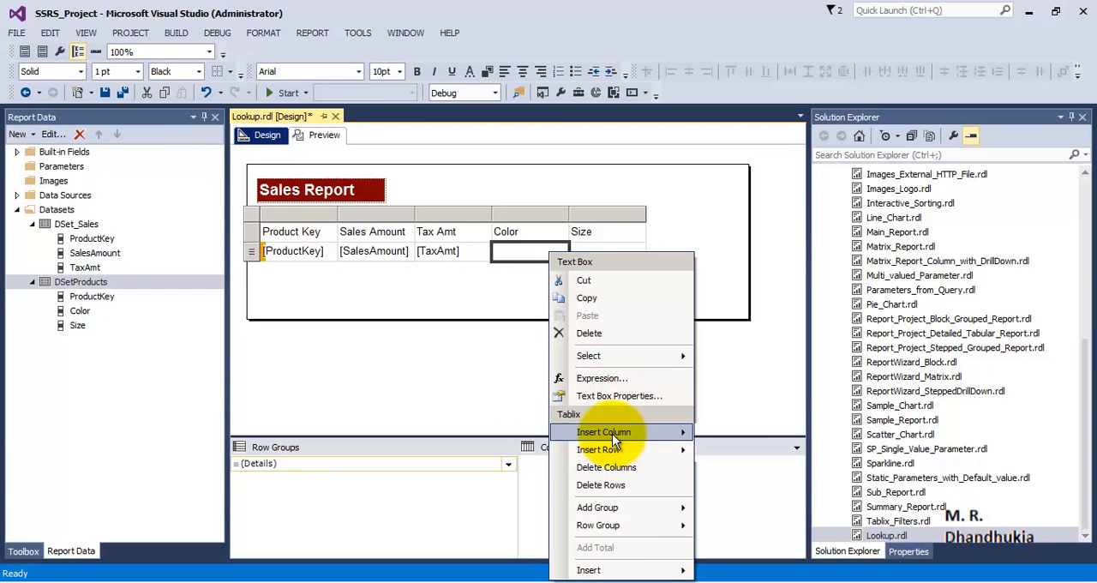
left_click(604, 378)
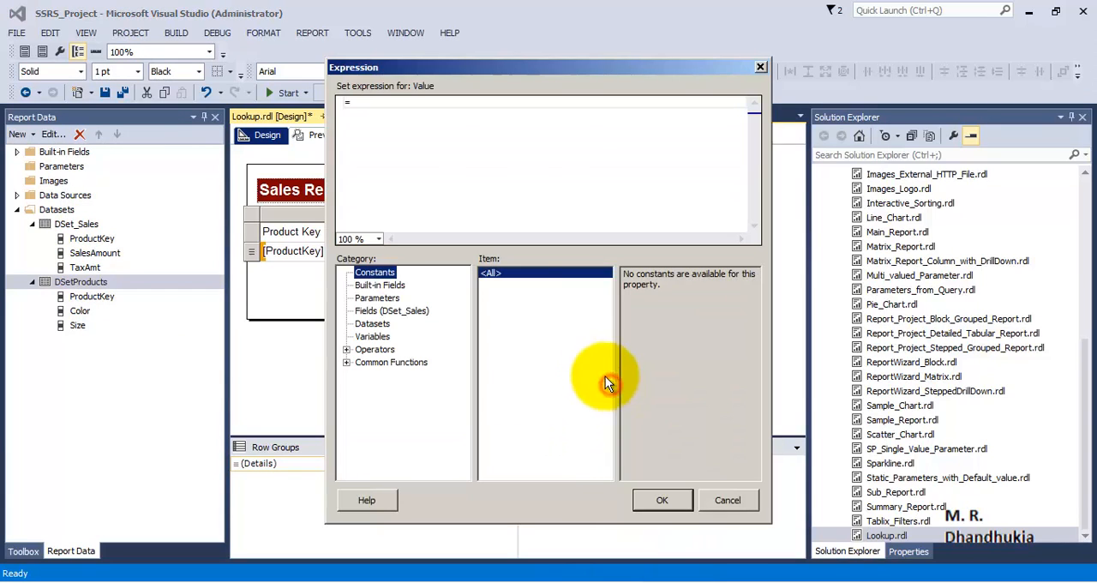
left_click(397, 102)
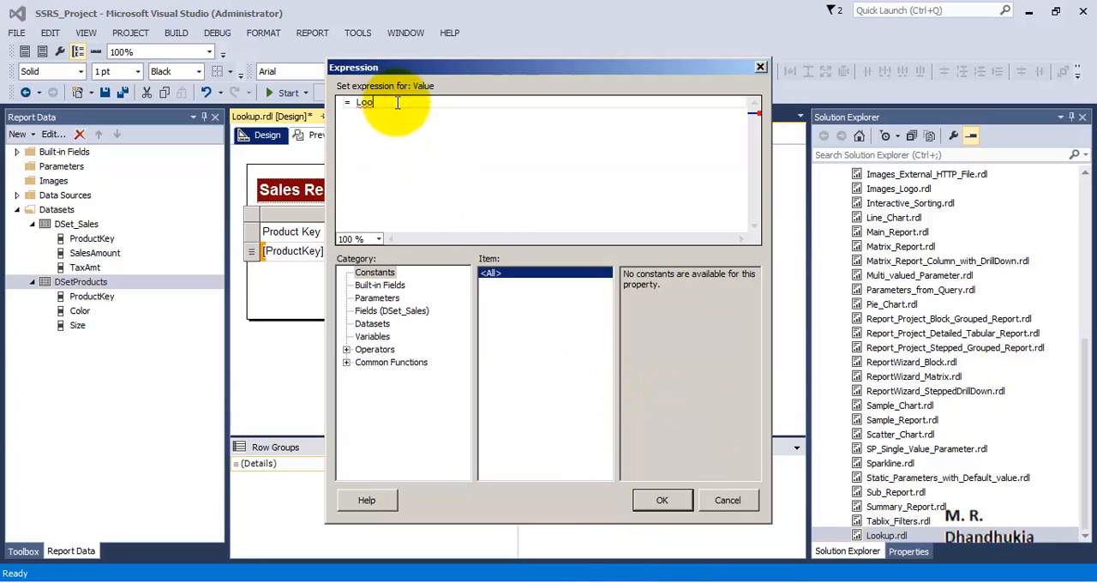
type("Lookup(")
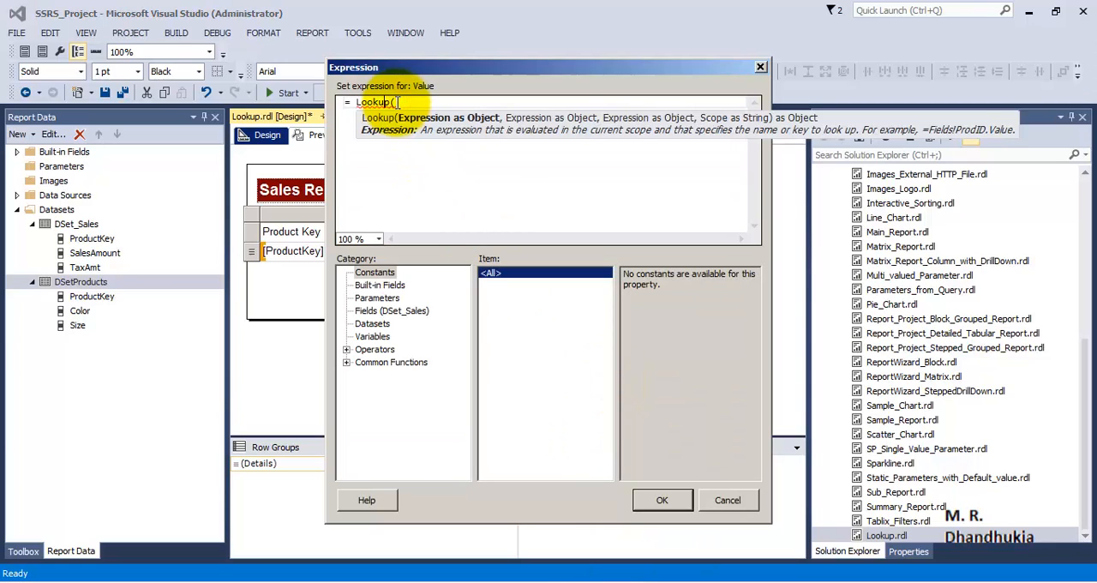
key("BackSpace")
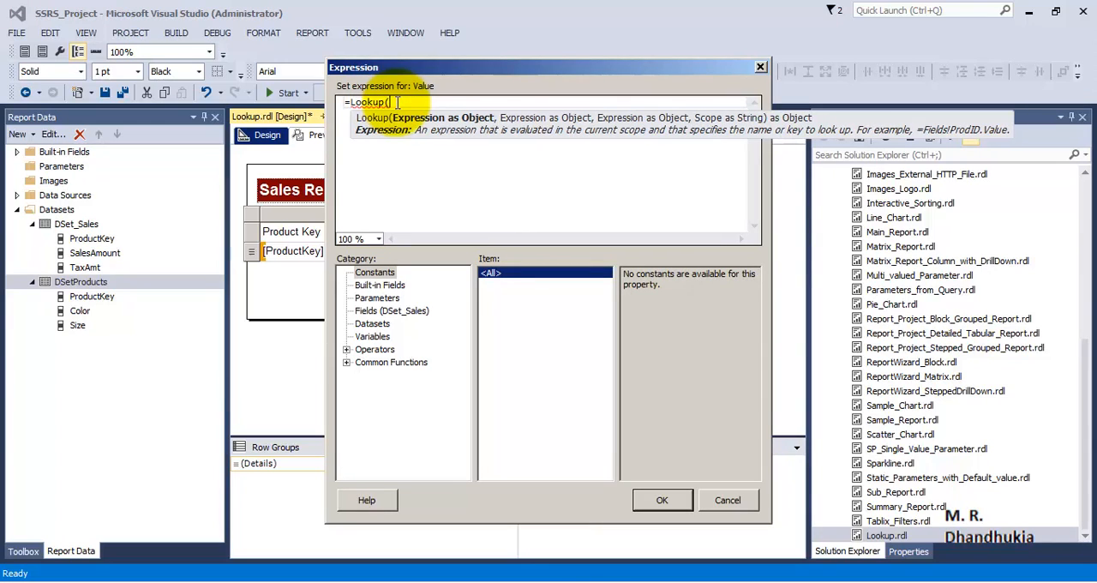
type(")")
key("BackSpace")
key("BackSpace")
Add the DSet_Sales ProductKey field as the first Lookup argument, Fields!ProductKey.Value, followed by a comma
left_click(383, 311)
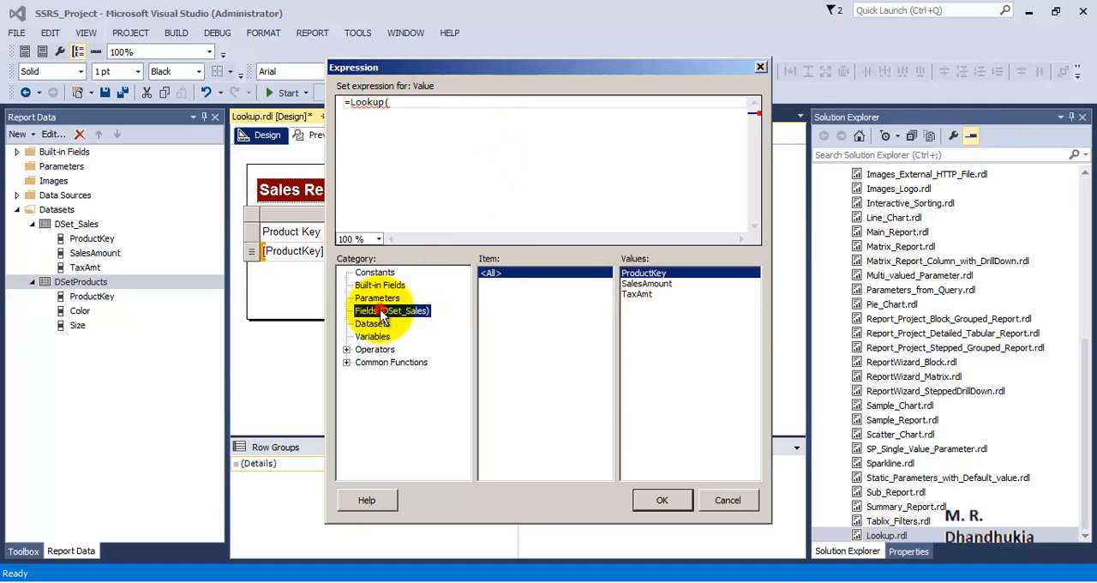
double_click(644, 273)
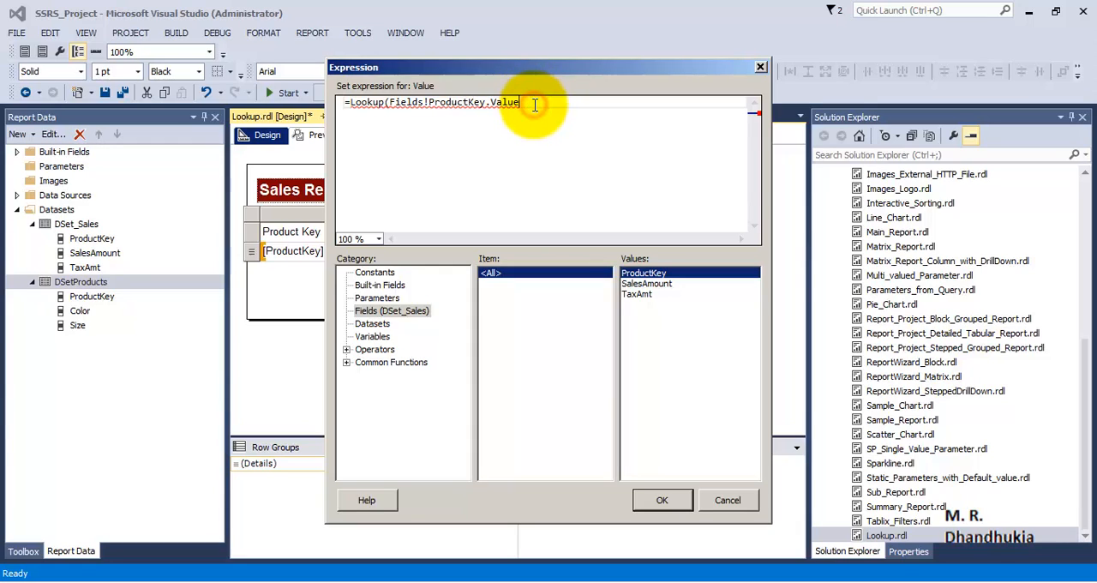
type(",")
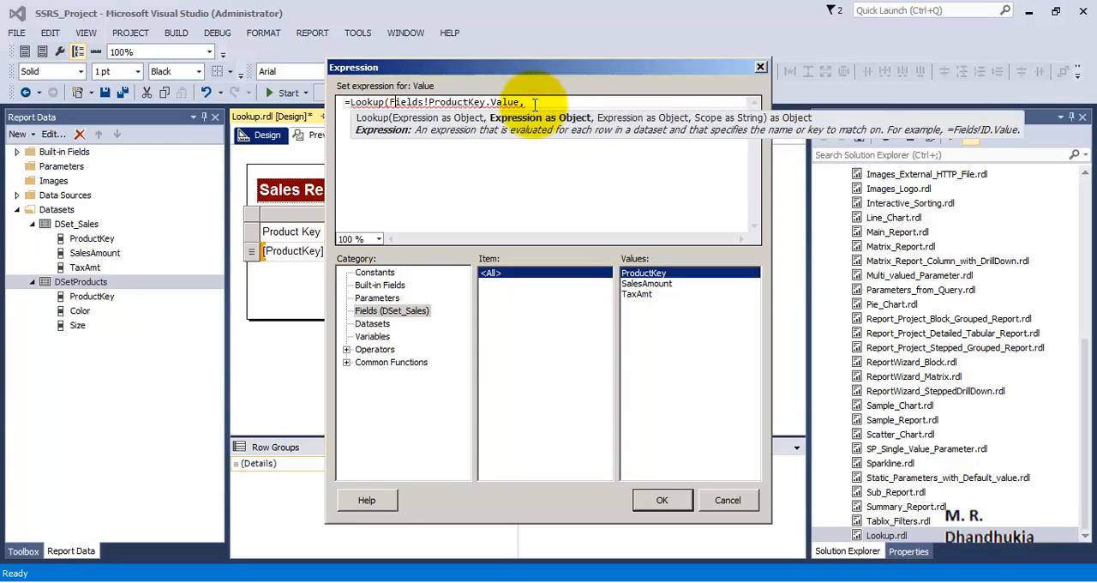
Copy Fields!ProductKey.Value from the first argument as the second Lookup argument and follow it with a comma
key("shift+Right")
key("shift+Right")
key("shift+Right")
key("shift+Right")
key("shift+Right")
key("shift+Right")
key("shift+Right")
key("shift+Right")
key("shift+Right")
key("shift+Right")
key("shift+Right")
key("shift+Right")
key("shift+Right")
key("shift+Right")
key("shift+Right")
key("shift+Right")
key("shift+Right")
key("shift+Right")
key("shift+Right")
key("shift+Right")
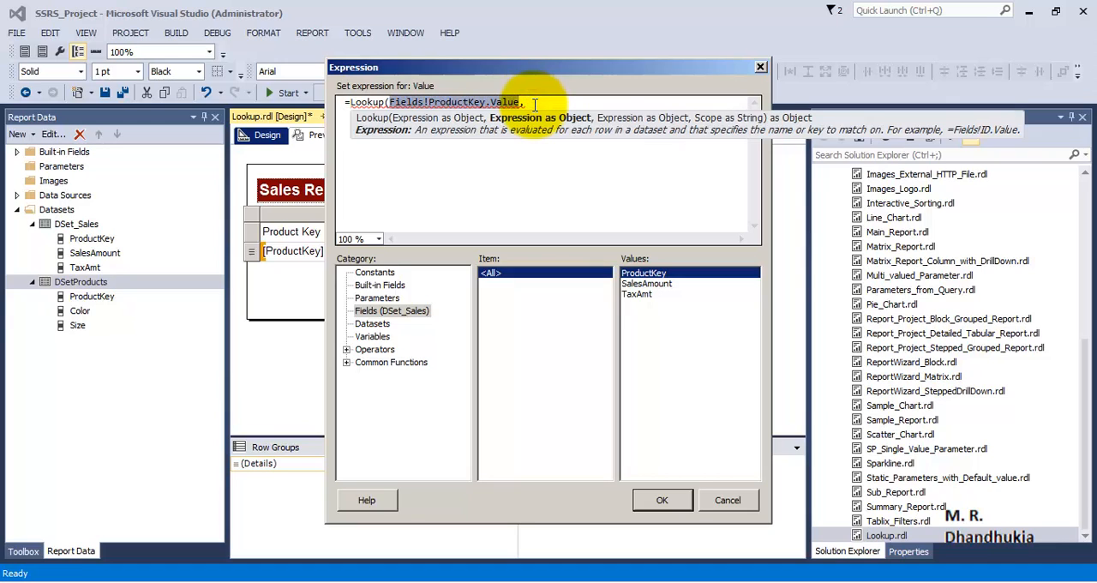
key("ctrl+c")
key("End")
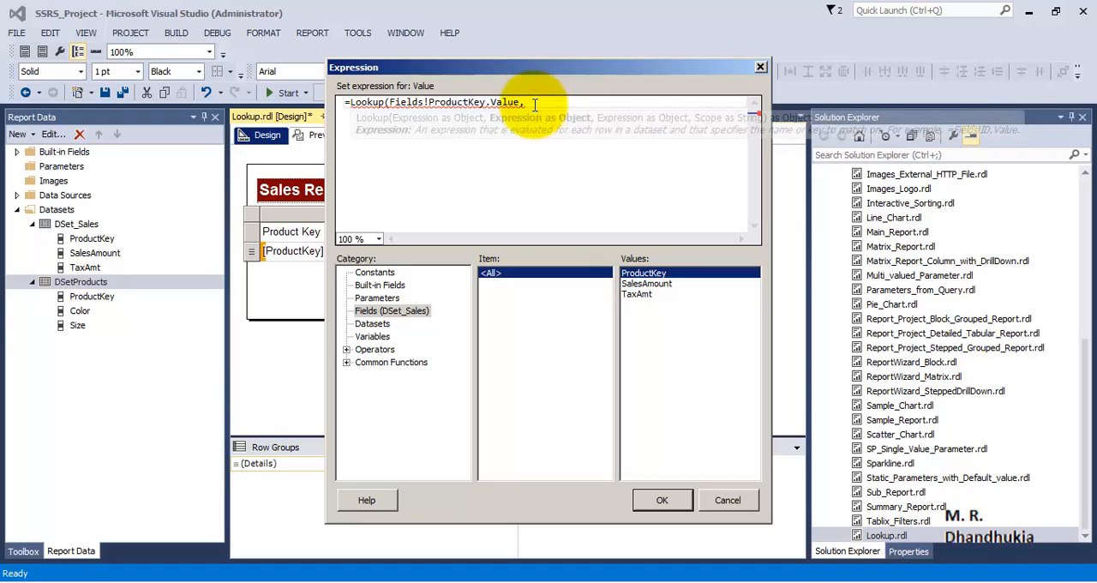
key("ctrl+v")
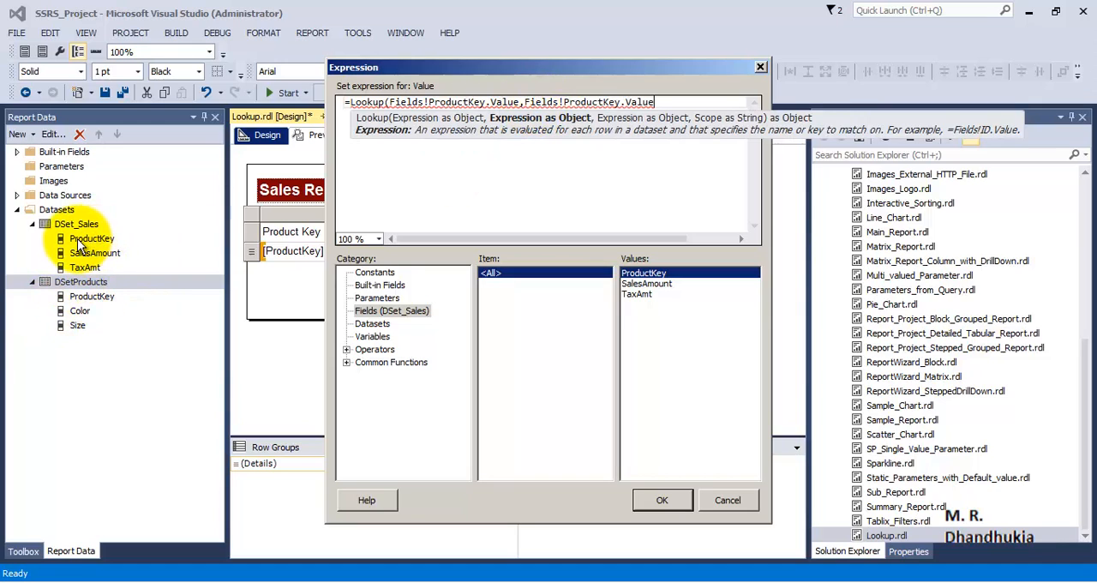
left_click(656, 102)
left_click(524, 102)
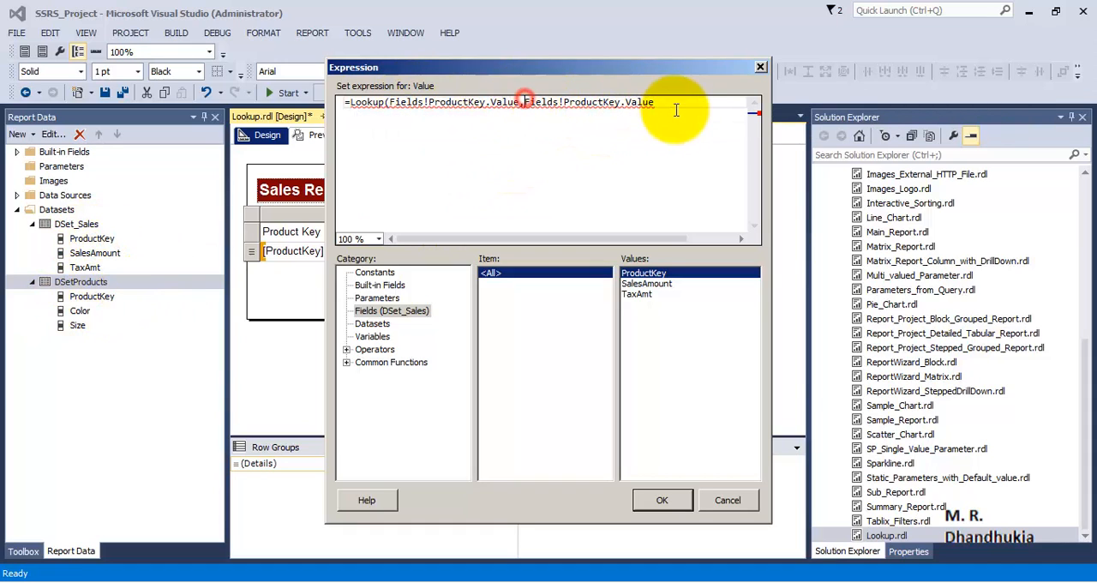
left_click(665, 102)
type(",")
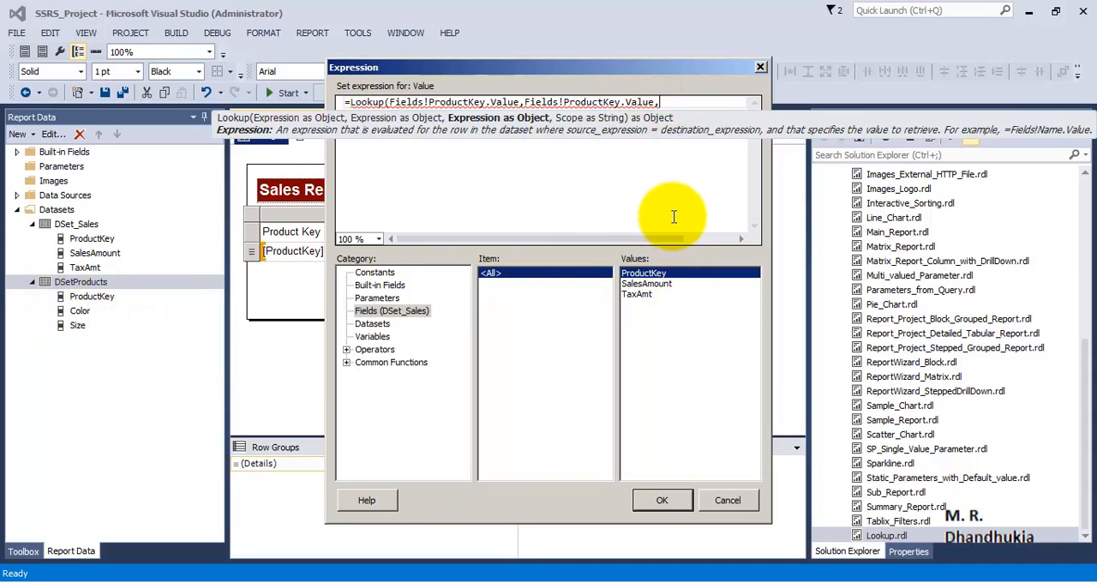
Add Fields!Color.Value as the third Lookup argument by reusing the copied field reference, followed by a comma
key("ctrl+v")
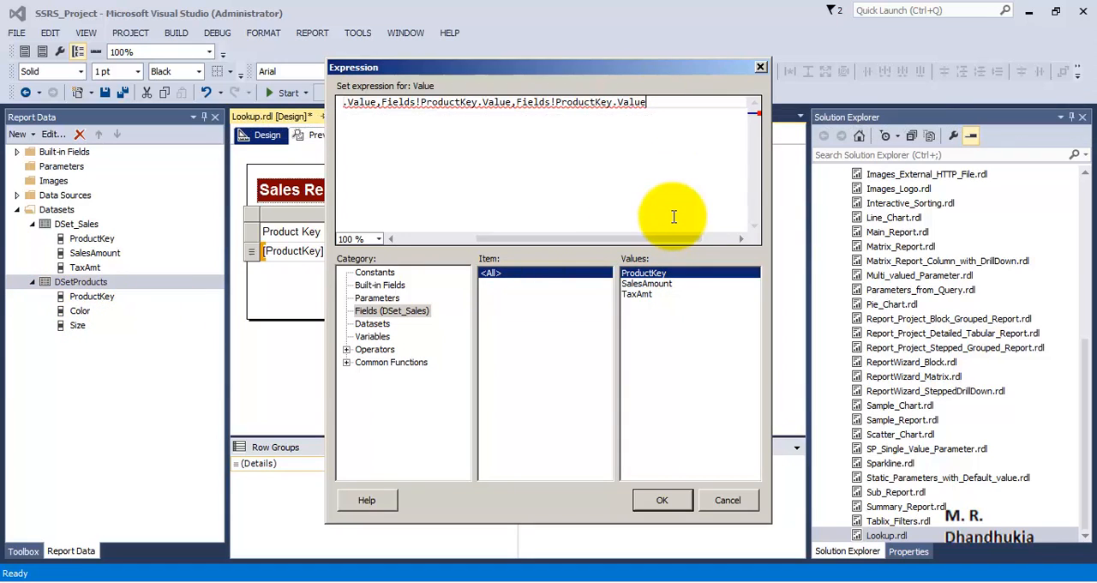
double_click(568, 102)
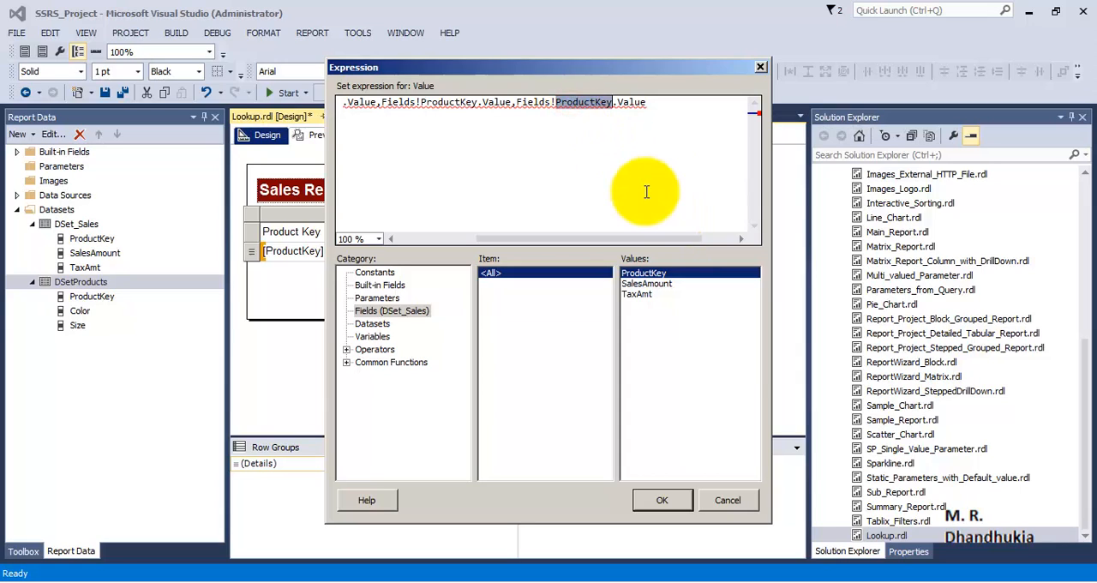
type("Color")
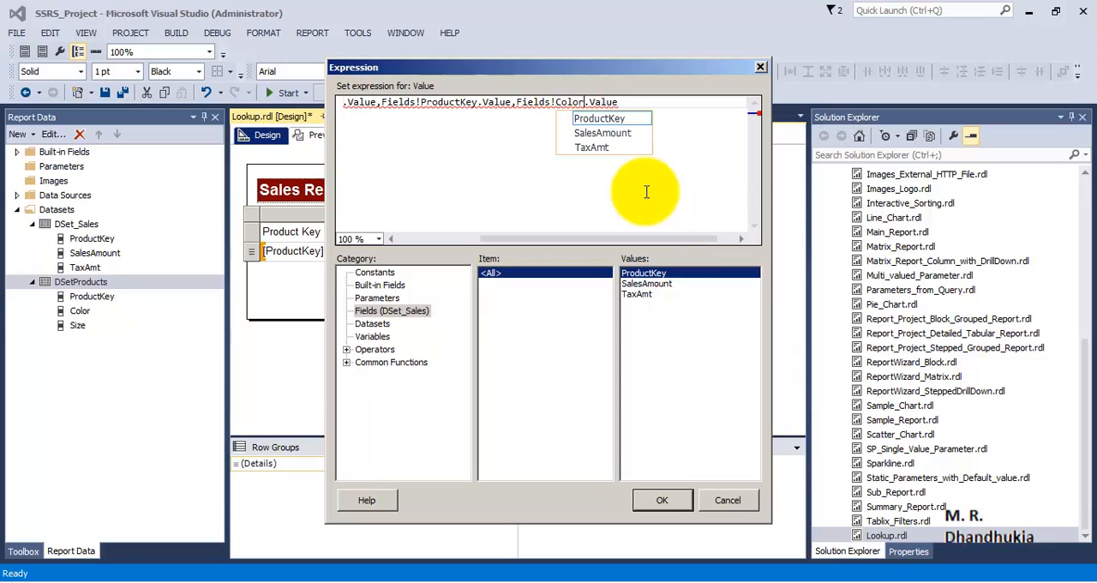
left_click(630, 102)
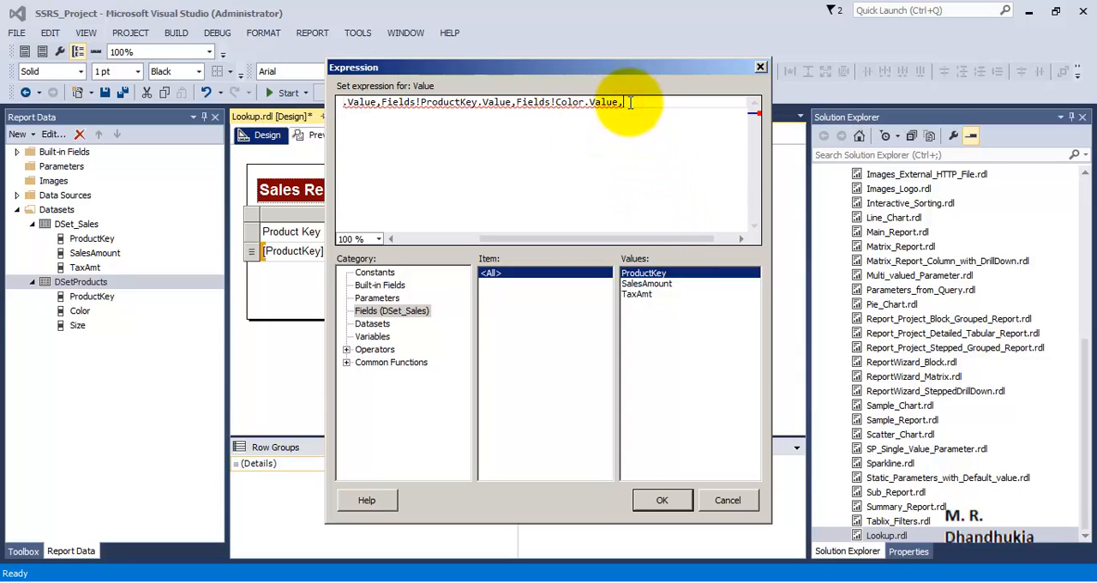
Finish the Lookup with the dataset name "DSetProducts" and a closing parenthesis, copy the whole expression and accept it
type("\"DSetProducts")
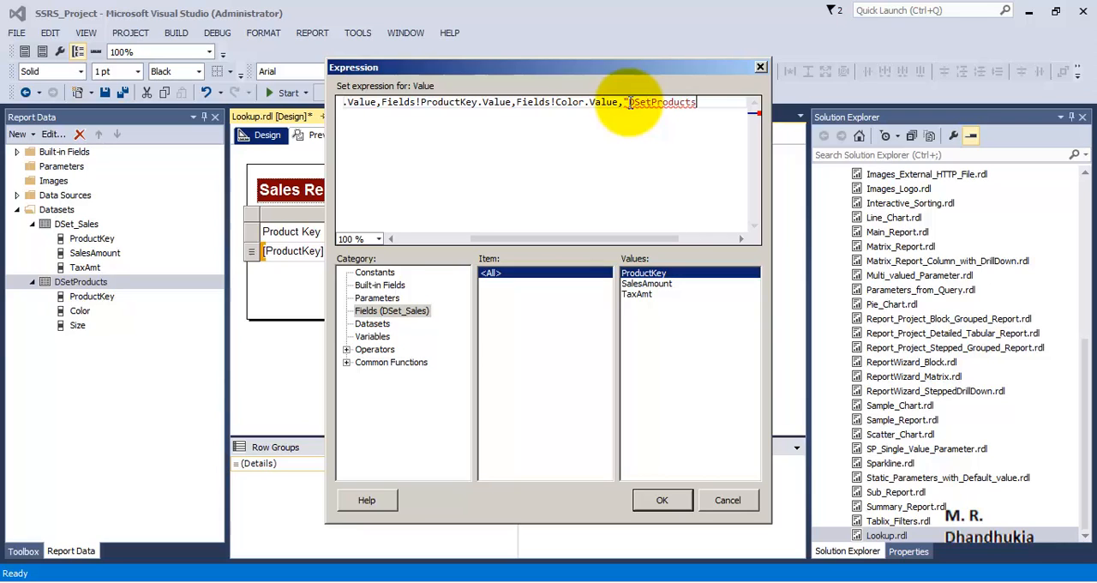
type("\")")
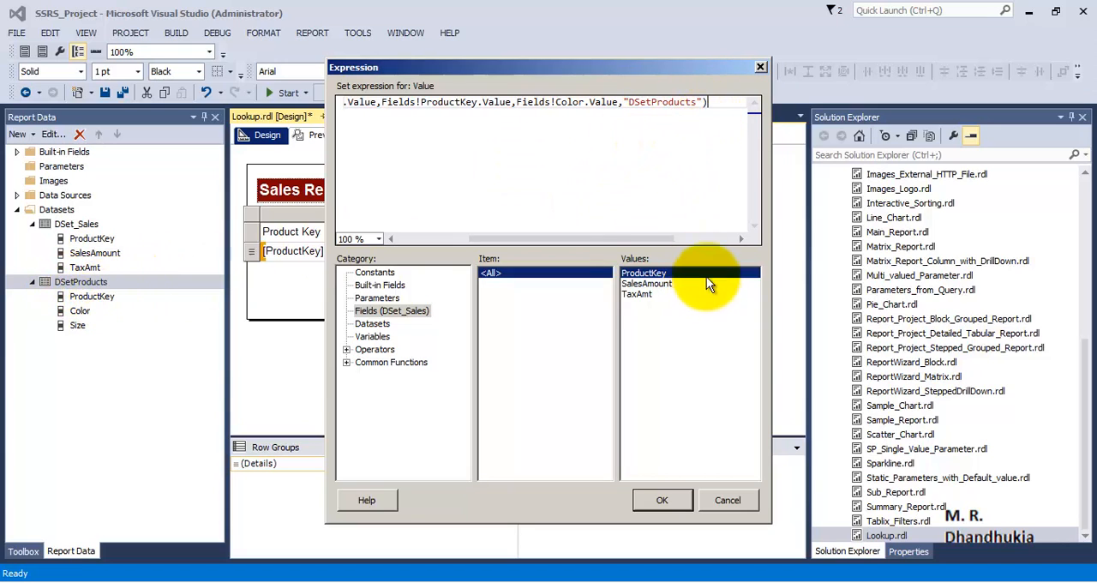
left_click_drag(719, 102, 188, 120)
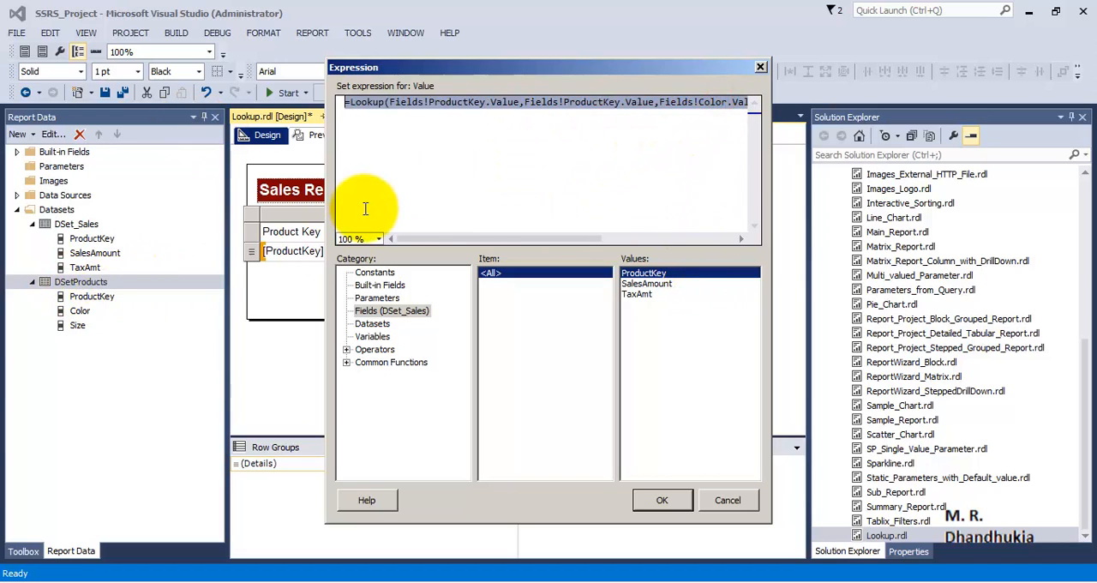
left_click(662, 500)
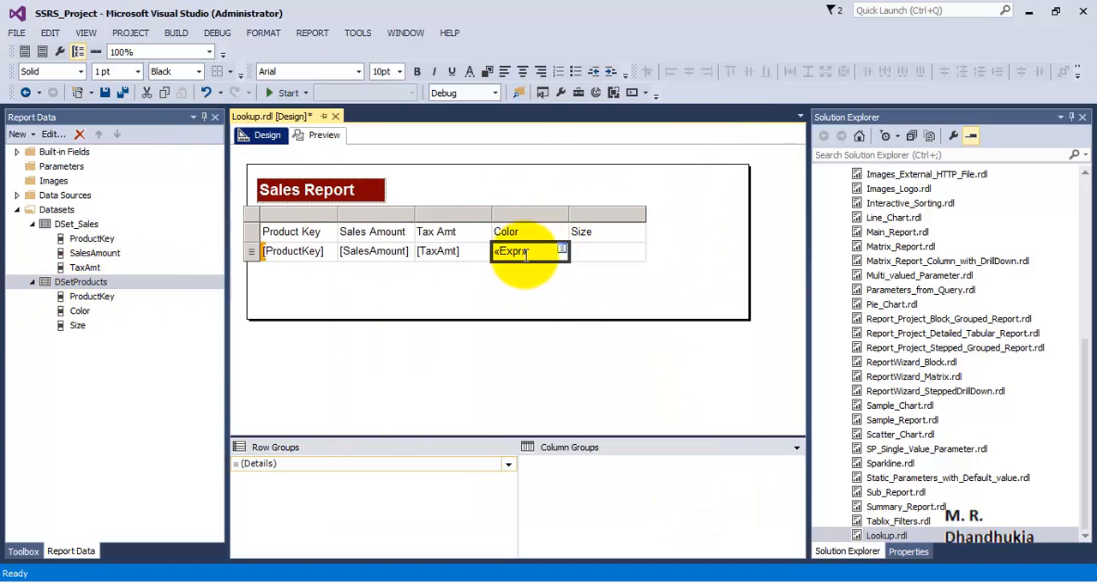
Reuse the copied Lookup expression in the detail cell under the Size header, replacing Color with Size
right_click(606, 253)
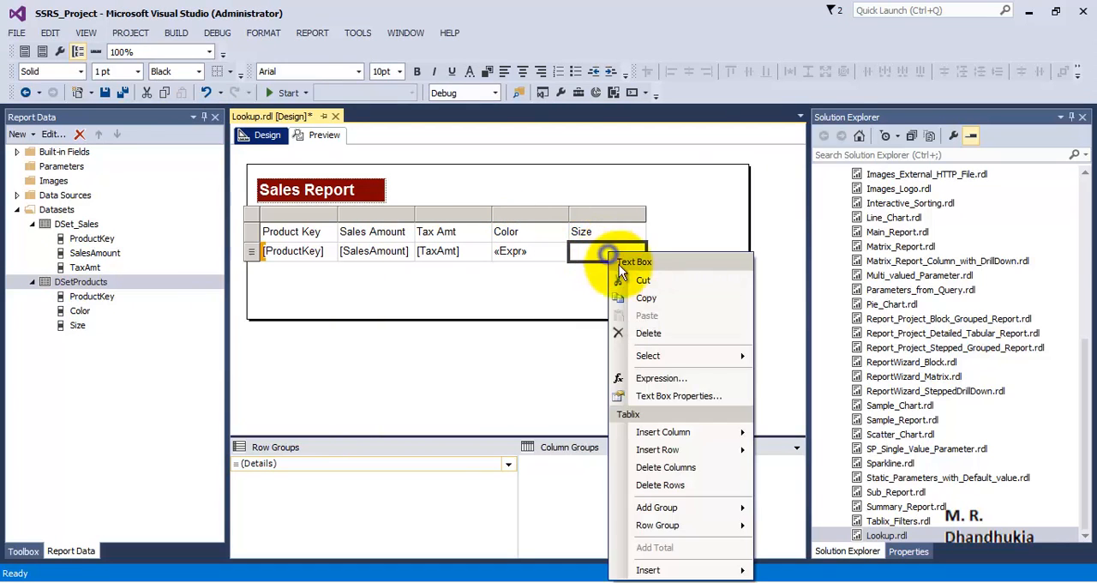
left_click(667, 380)
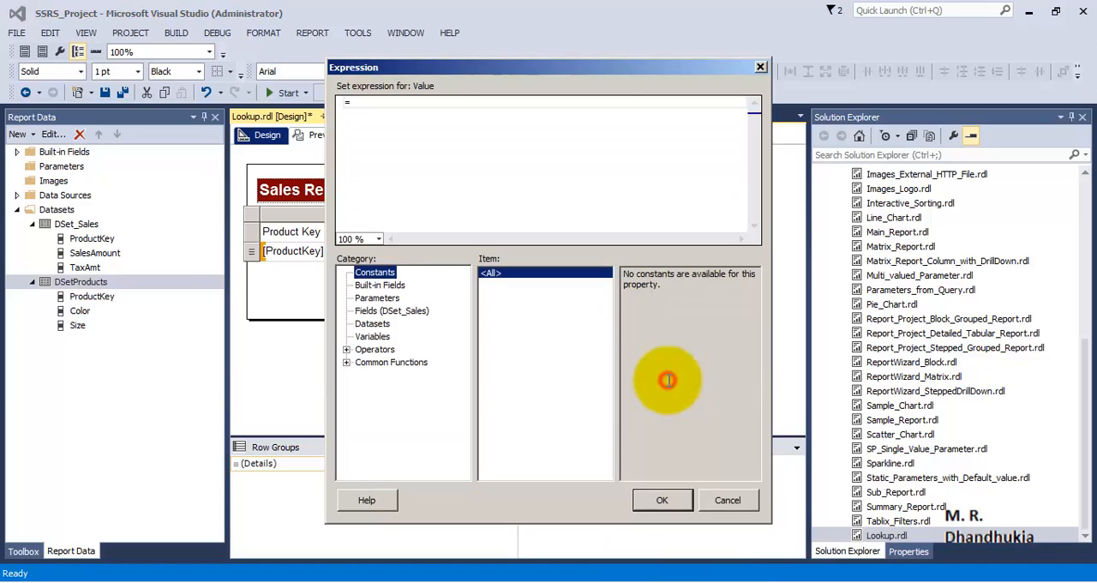
left_click(394, 105)
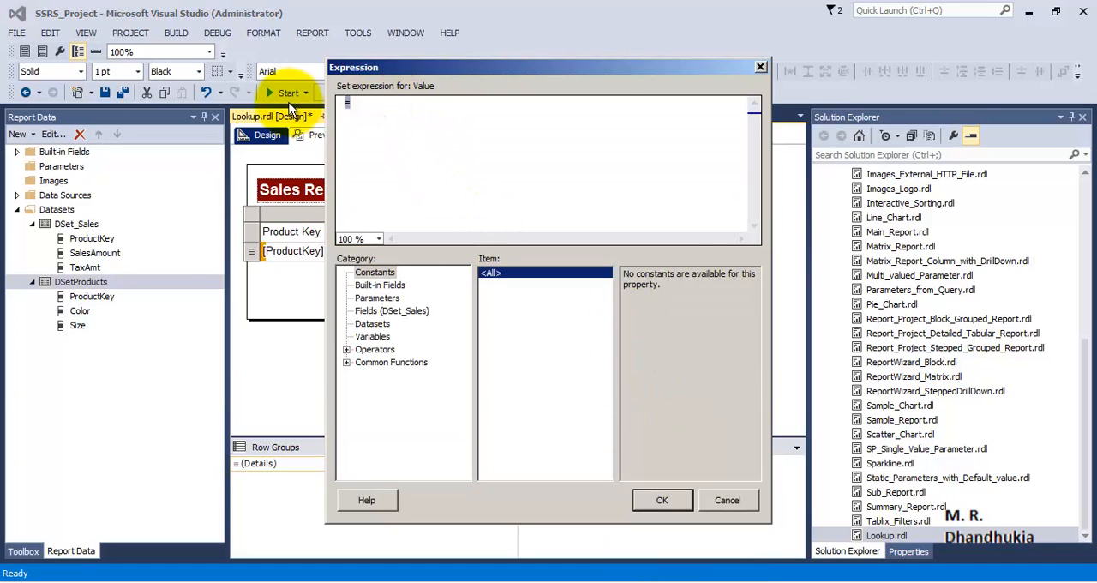
key("ctrl+v")
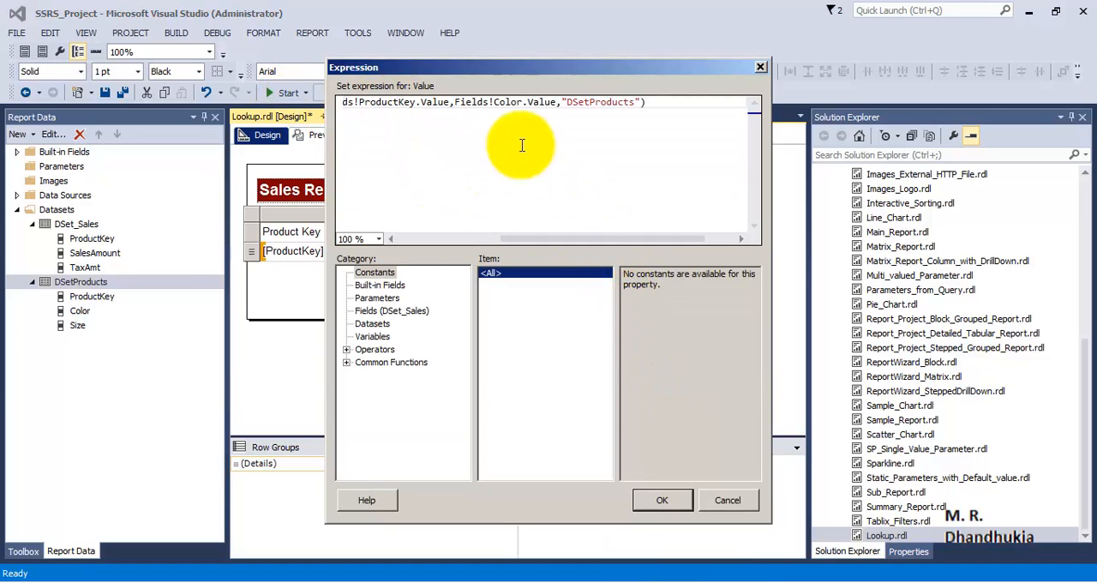
double_click(506, 102)
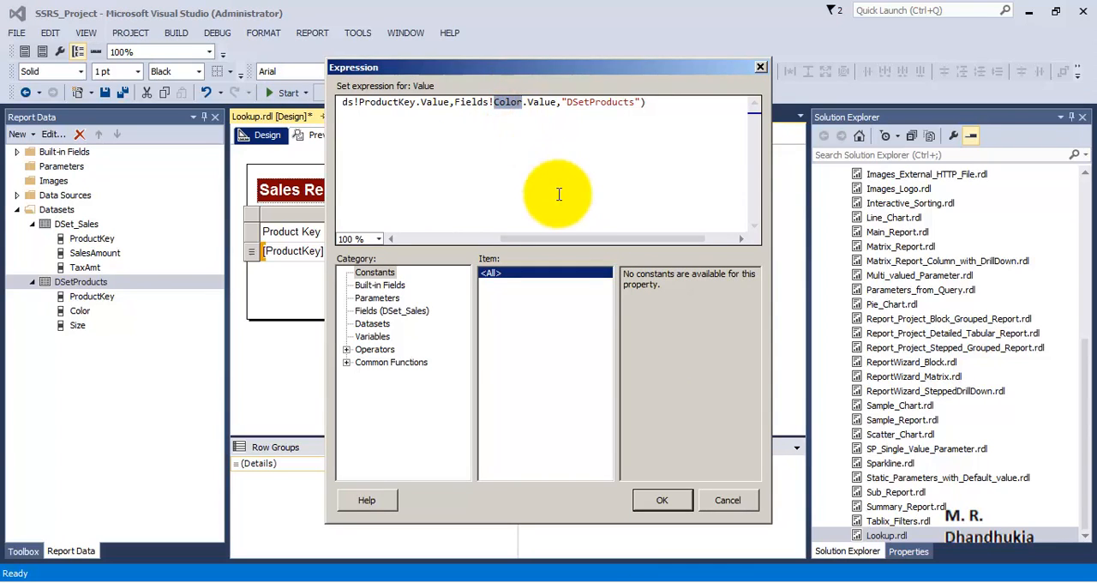
type("Size")
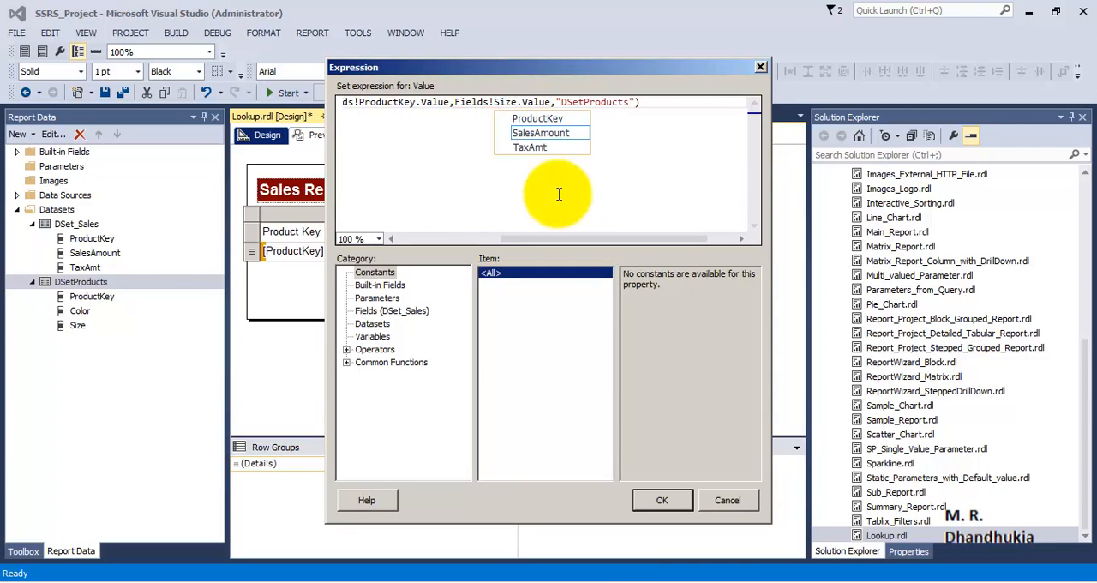
Check the Size expression's arguments from the ProductKey references through Fields!Size.Value to the DSetProducts dataset name
left_click(612, 166)
left_click_drag(641, 238, 461, 256)
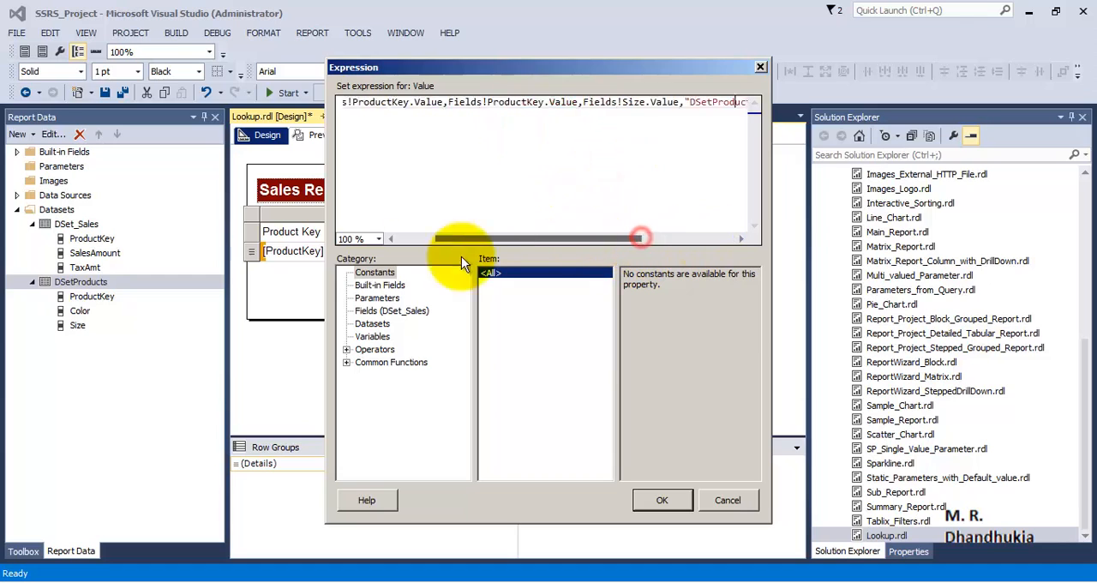
left_click(591, 102)
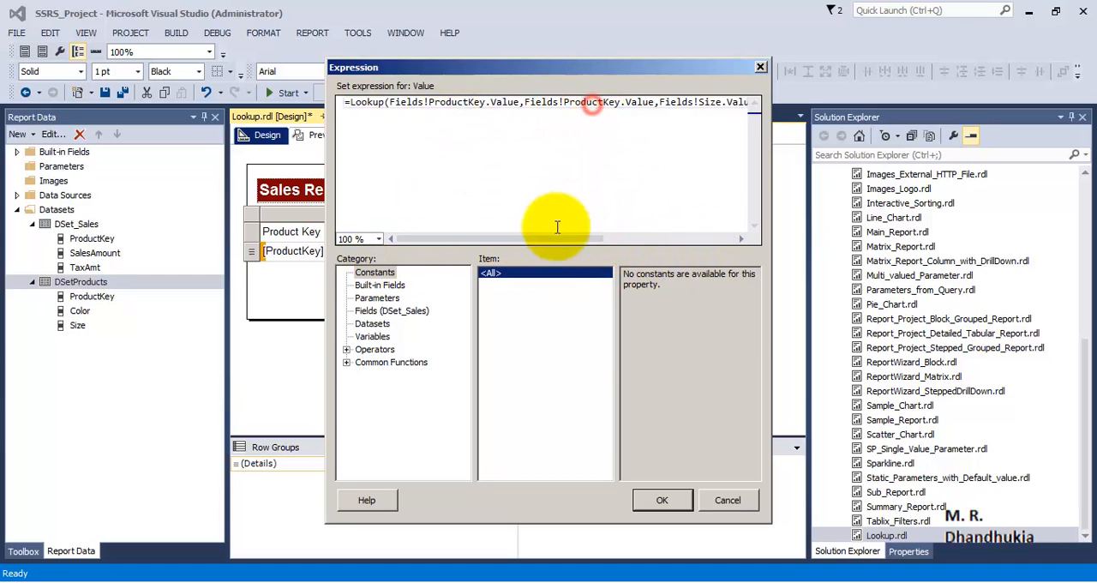
left_click_drag(557, 239, 635, 248)
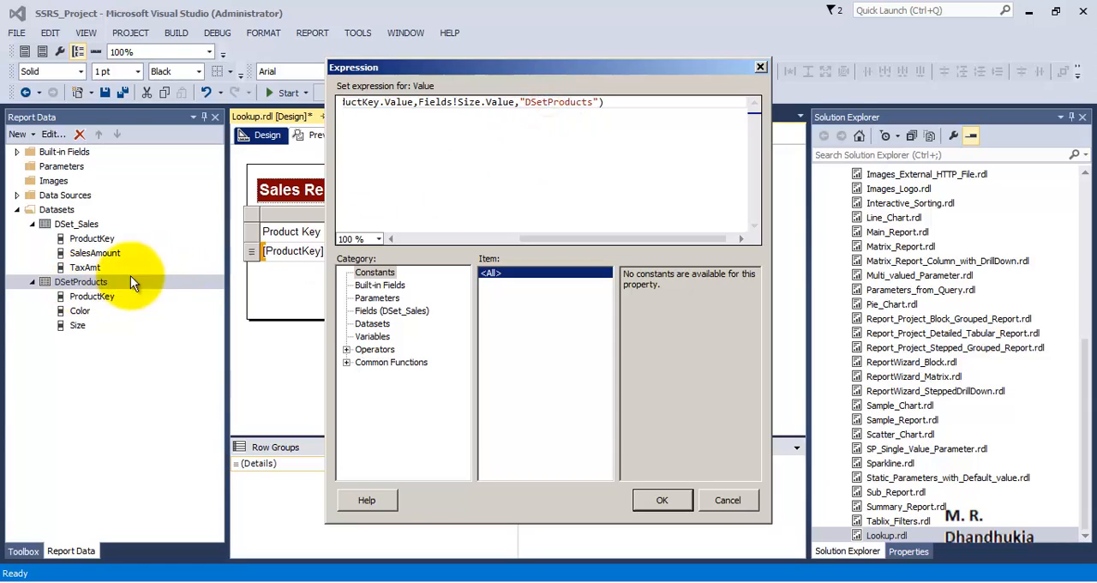
left_click_drag(418, 102, 515, 102)
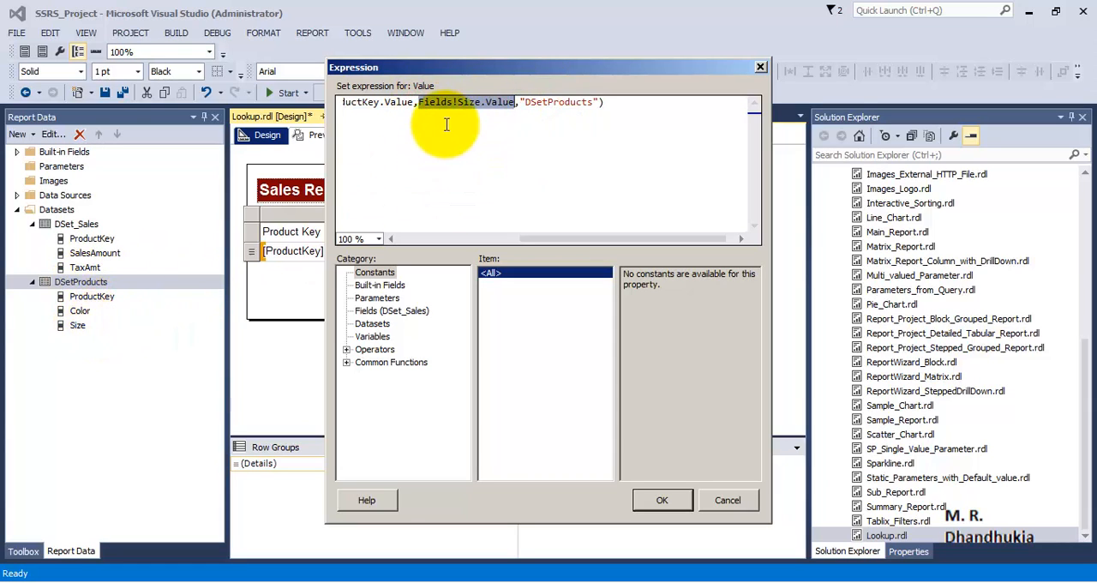
Accept the Size expression and make the table's header row bold
left_click(656, 499)
left_click(251, 232)
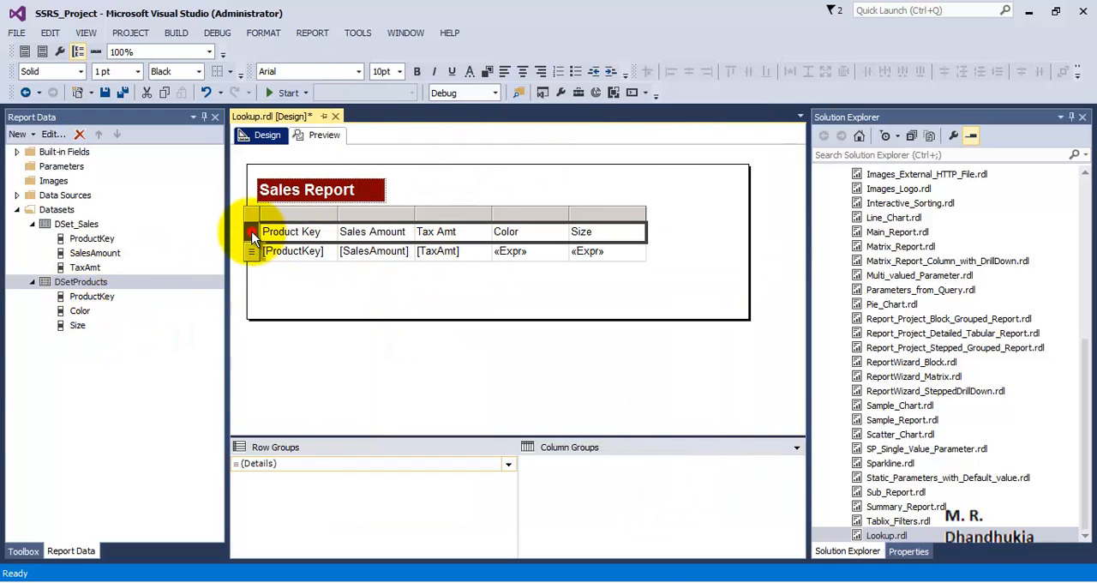
left_click(419, 72)
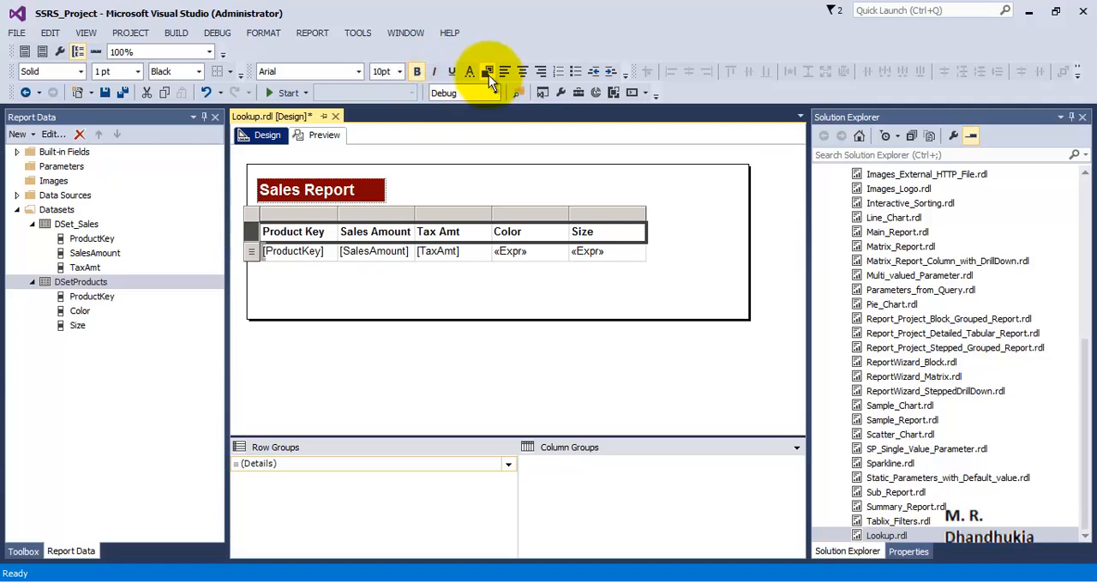
Give the table's header row a dark red background and white text, matching the Sales Report title
left_click(488, 72)
left_click(496, 268)
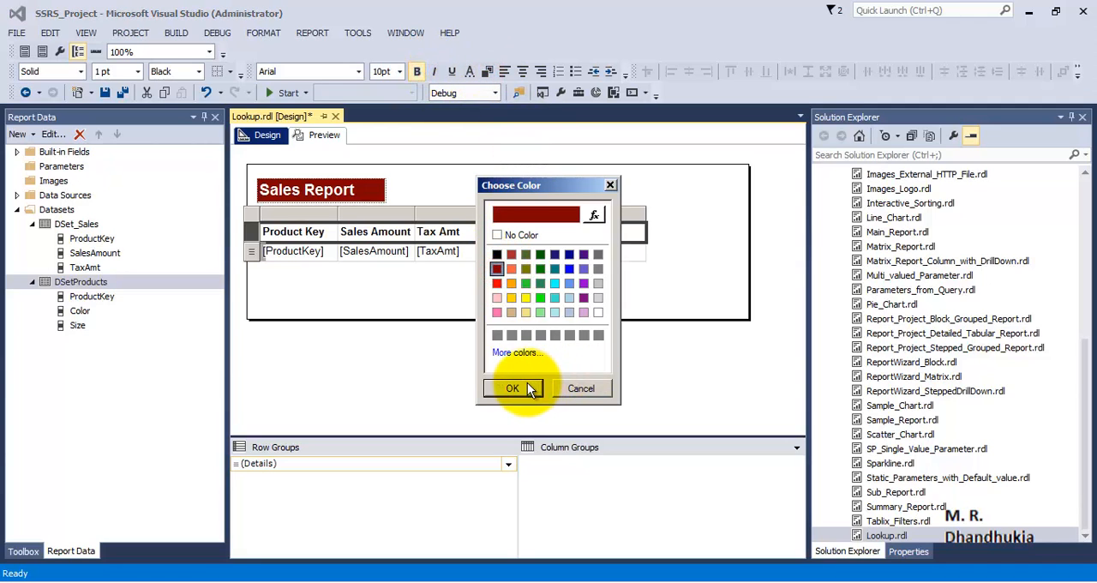
left_click(514, 387)
left_click(473, 72)
left_click(598, 310)
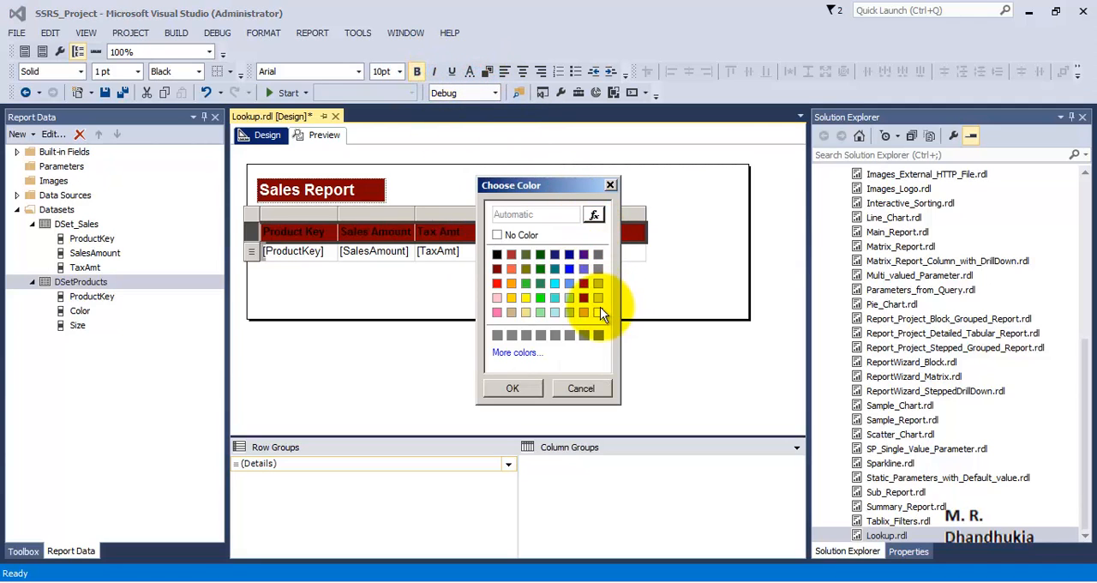
left_click(512, 388)
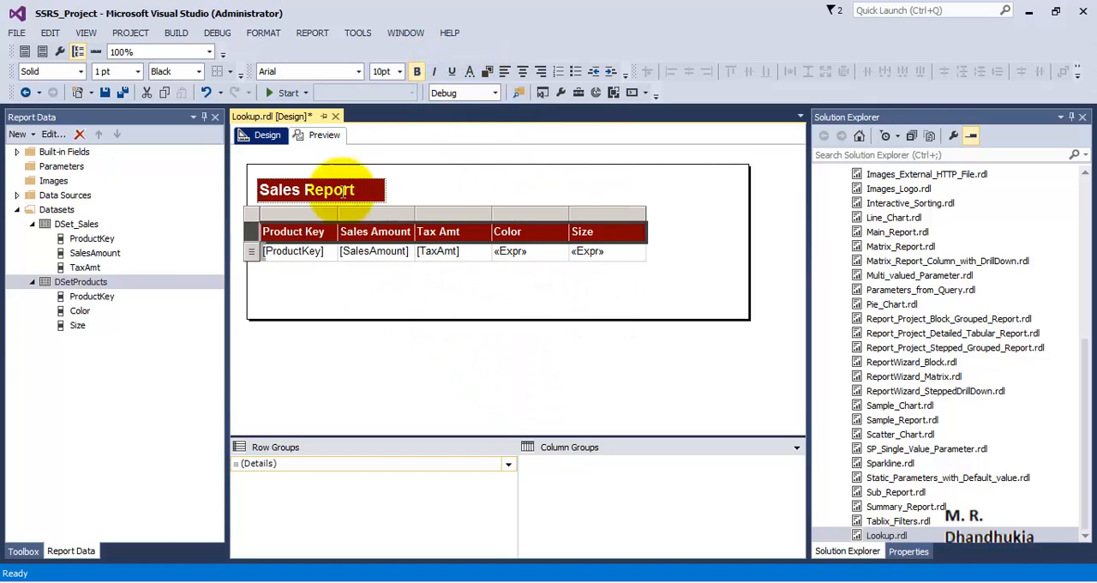
Preview the report and examine the Color and Size values beside each product's sales and tax amounts
left_click(322, 139)
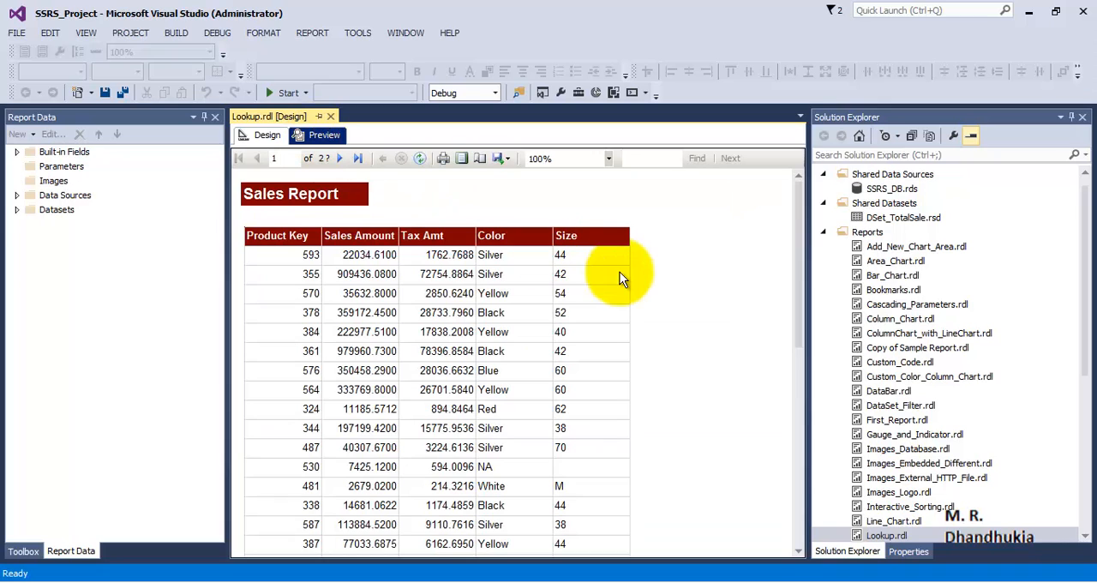
left_click_drag(799, 232, 804, 232)
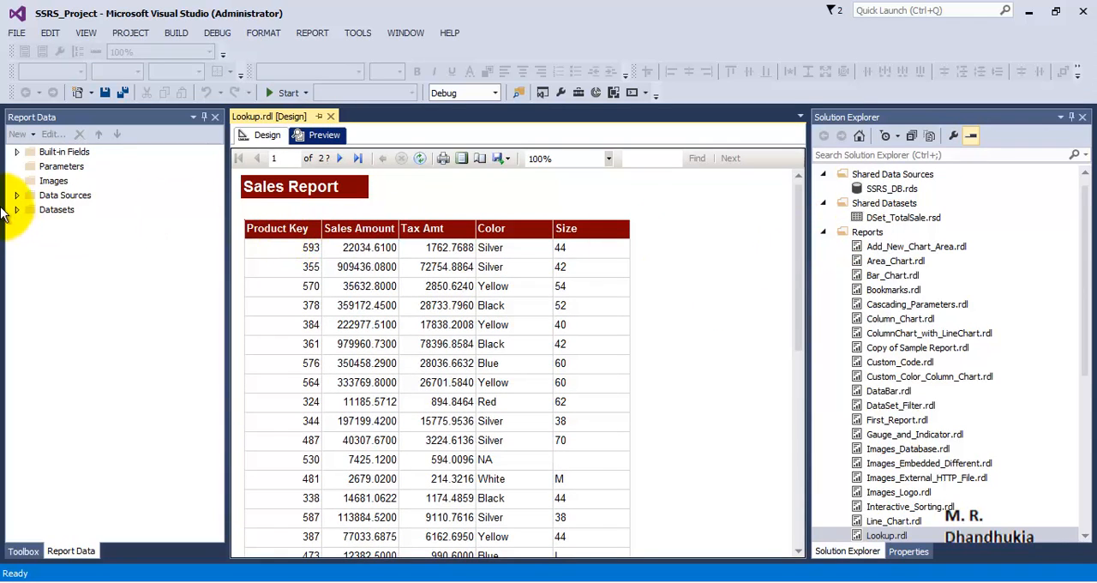
left_click(18, 197)
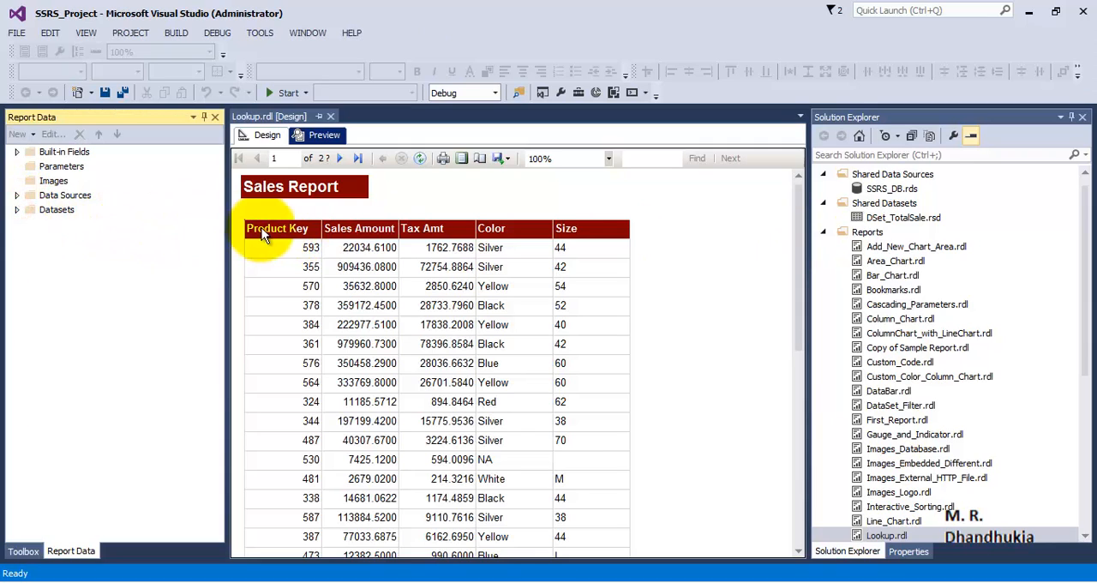